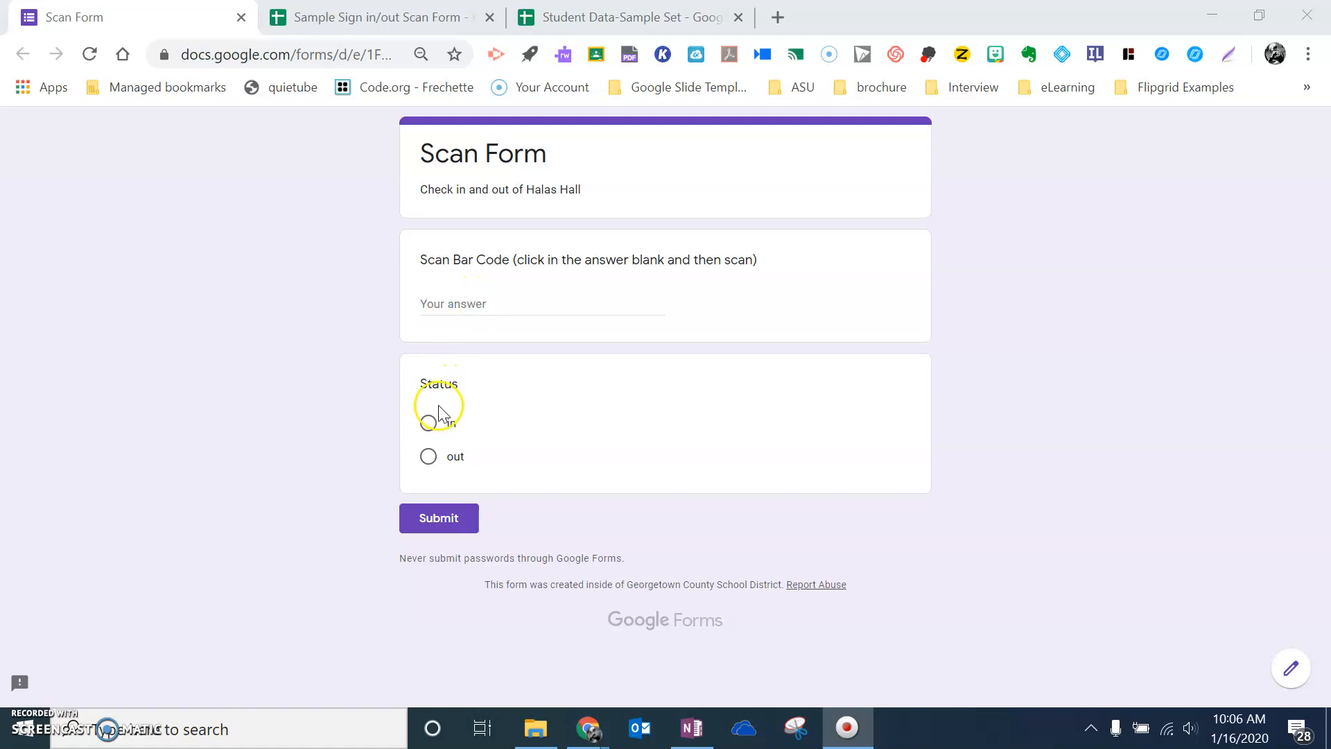
# Step: Submit a Scan Form response with the student's scanned bar code and status "in", and start another response
pyautogui.click(428, 302)
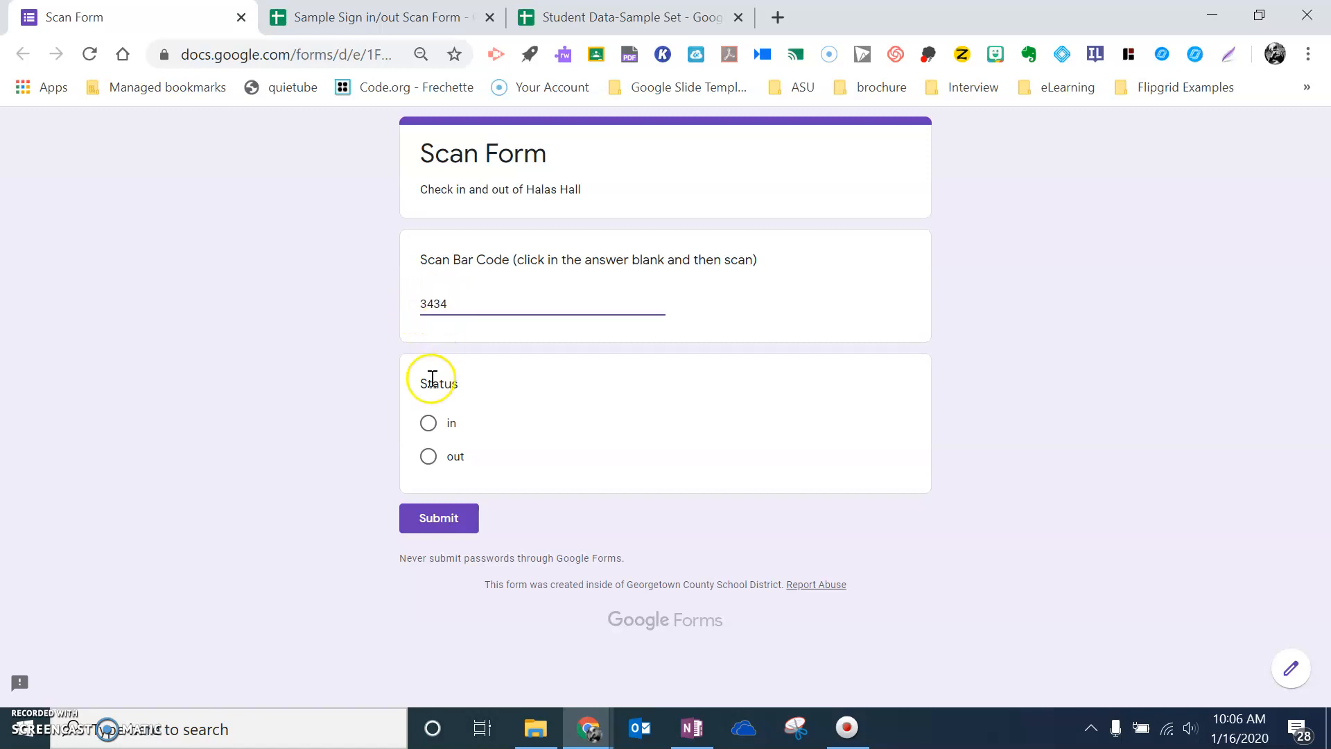
pyautogui.click(429, 424)
pyautogui.click(434, 518)
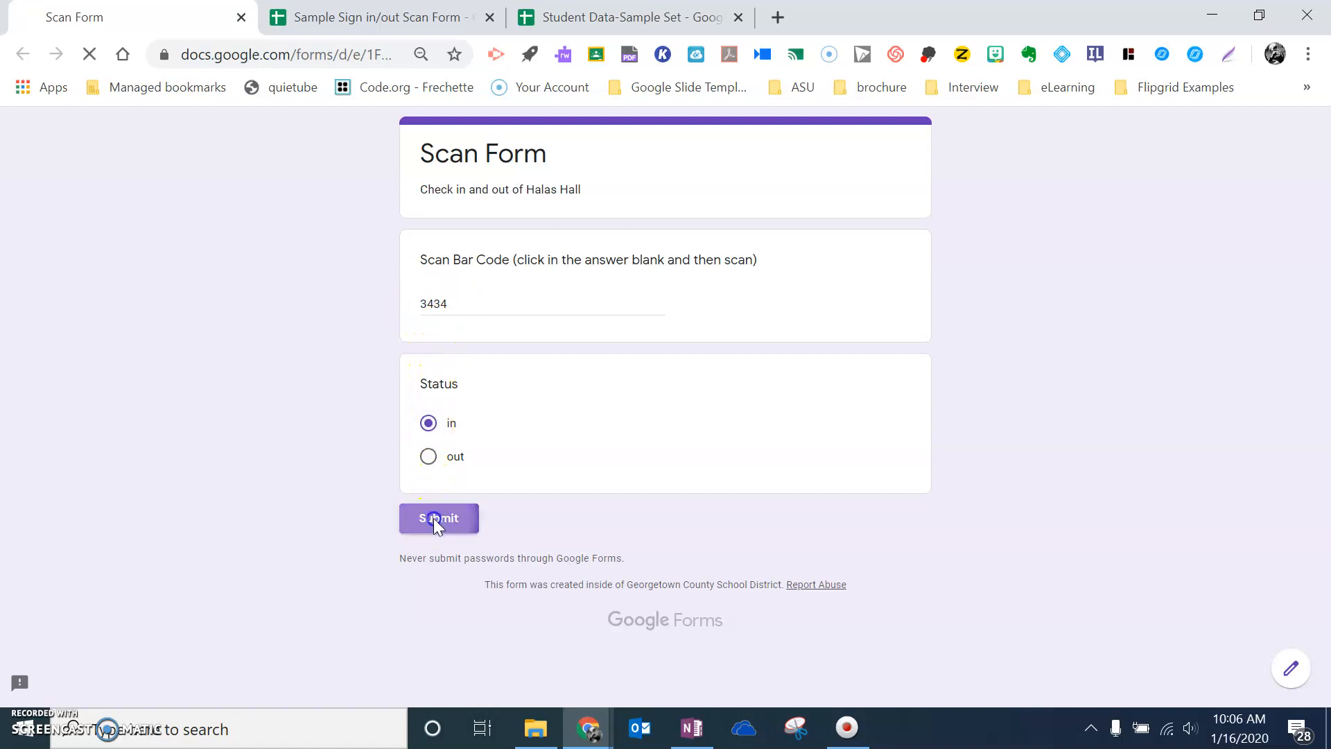
pyautogui.click(482, 241)
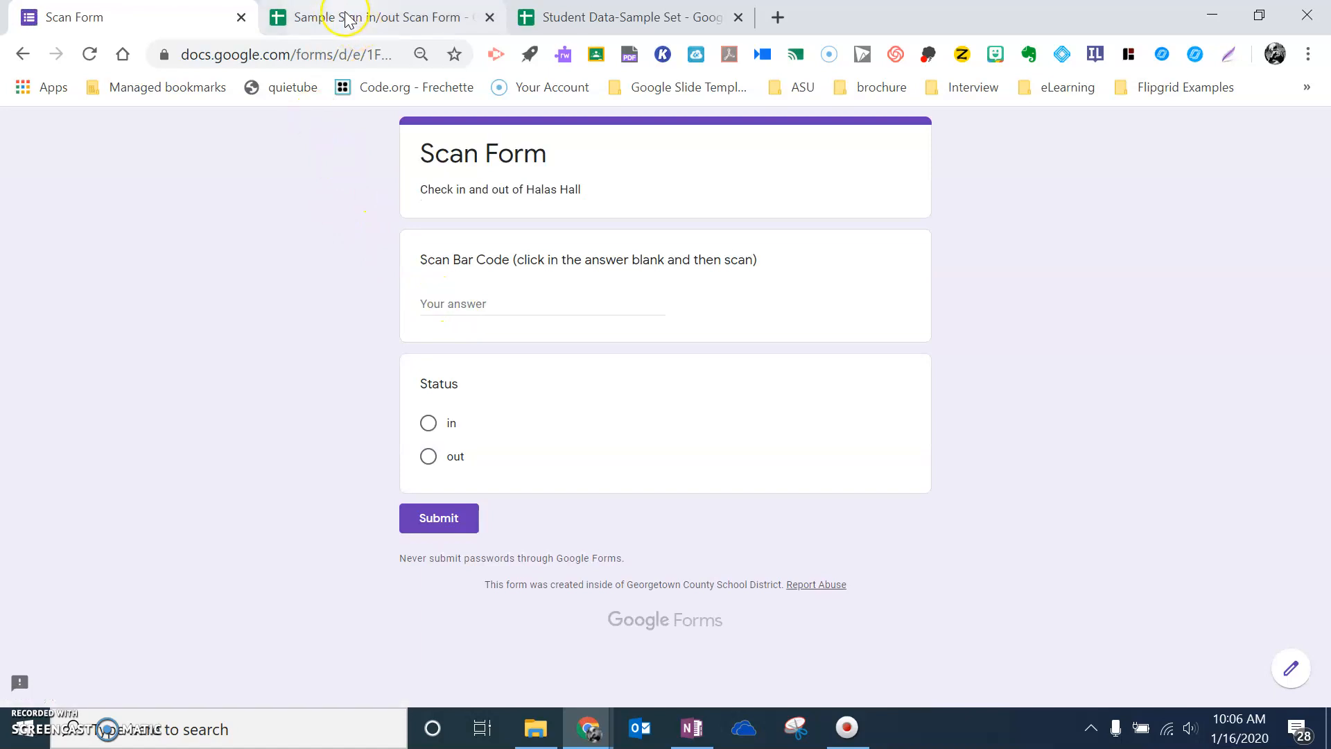
# Step: Examine the submitted entry's timestamp, bar code and status in the responses spreadsheet and compare them with the Scan Form's fields
pyautogui.click(347, 17)
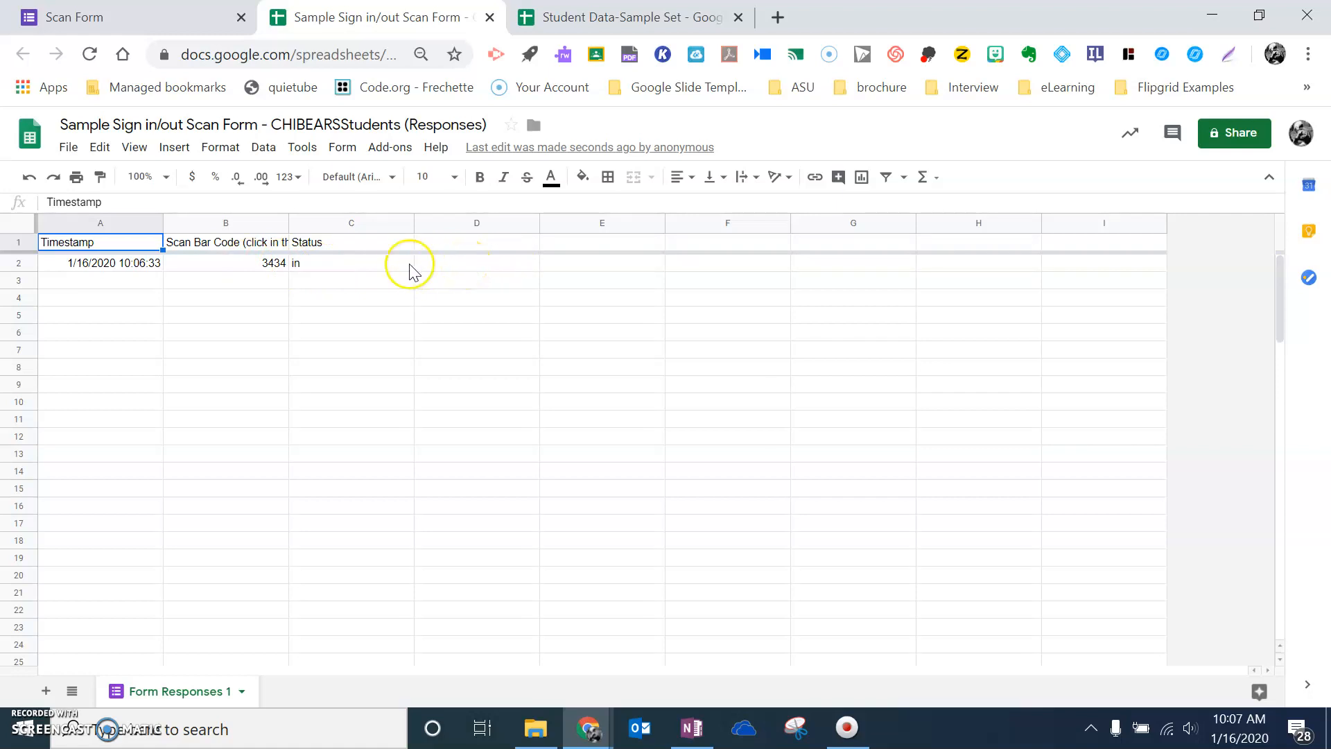
pyautogui.click(153, 21)
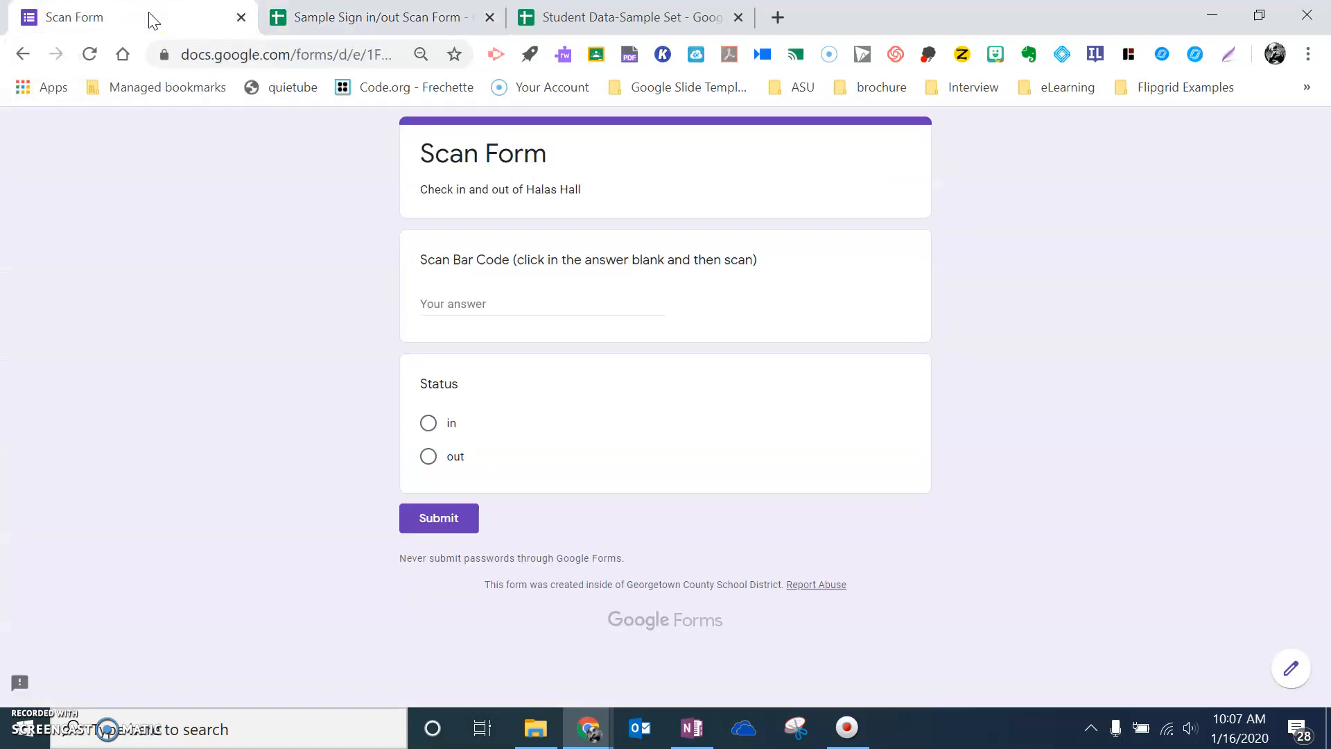
pyautogui.click(170, 25)
pyautogui.click(344, 16)
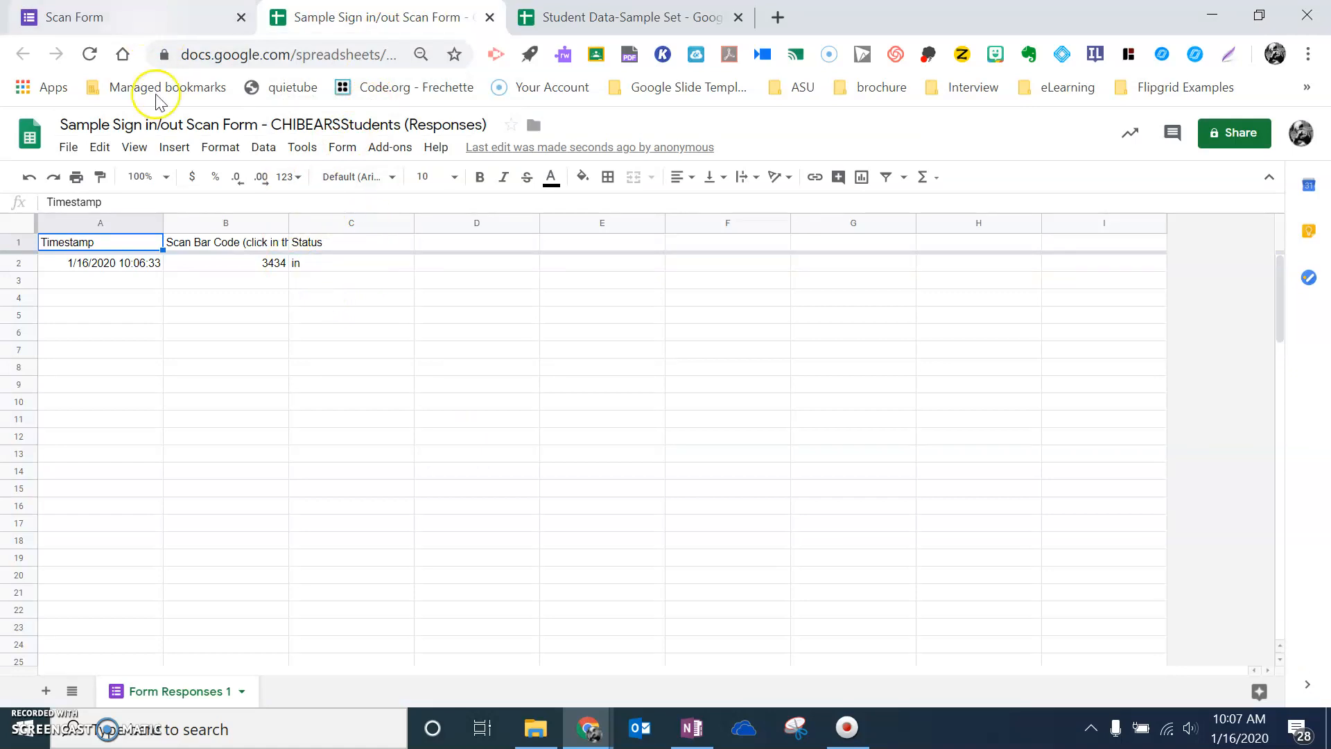
pyautogui.click(133, 27)
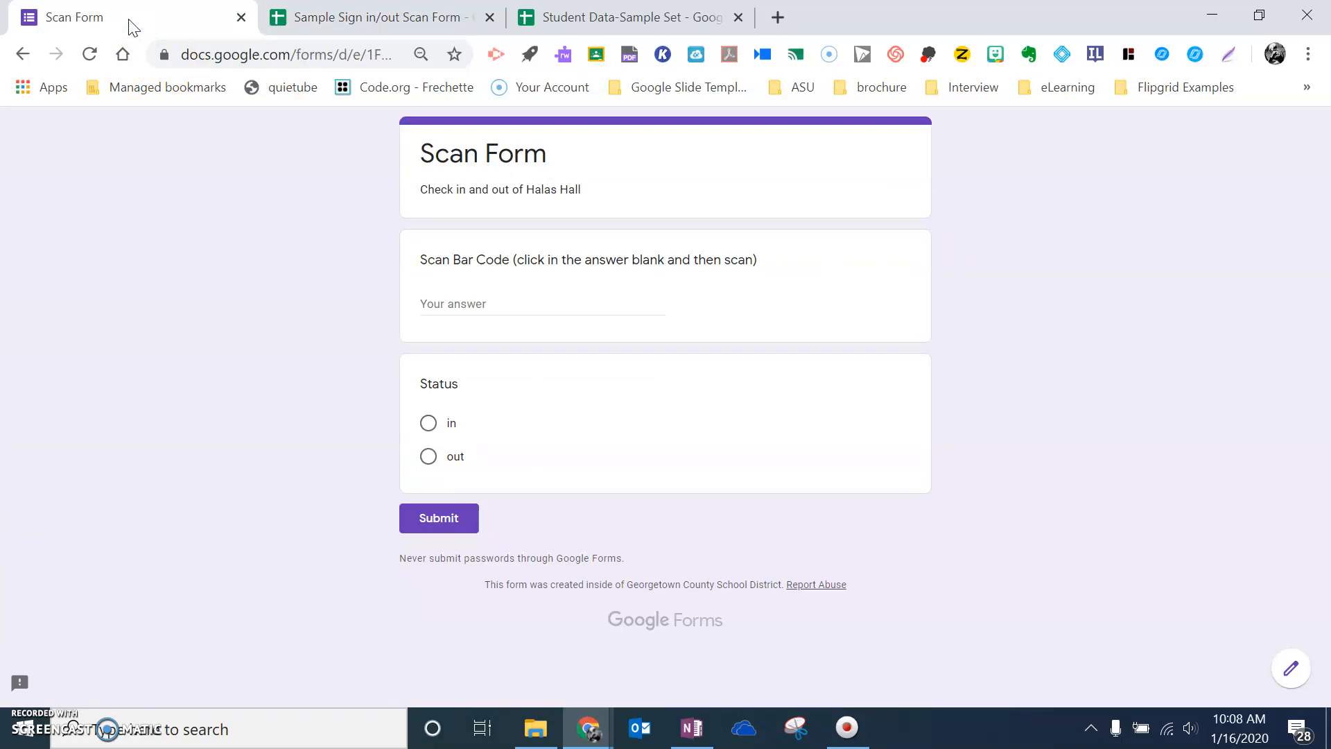
# Step: Examine the ID, Last Name, First Name and Grade Level columns in Student Data-Sample Set and compare them with the form responses
pyautogui.click(649, 21)
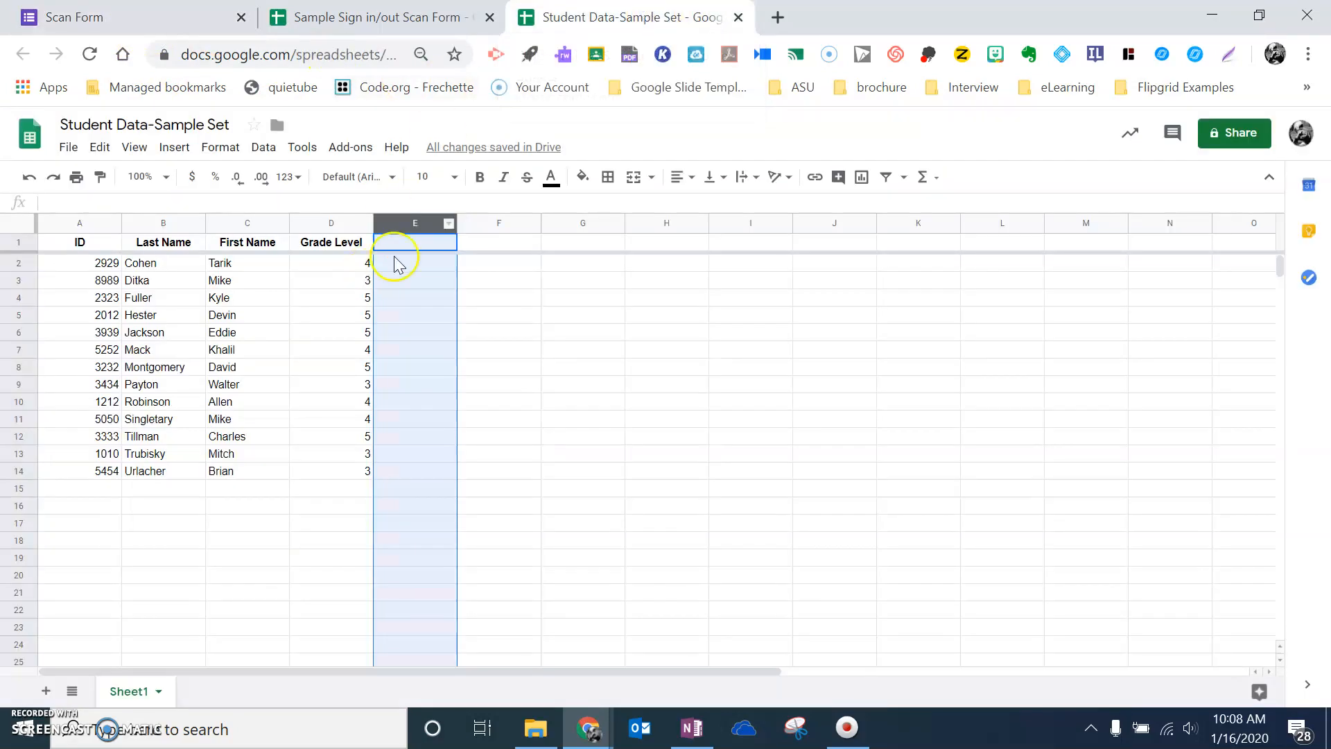
pyautogui.click(477, 281)
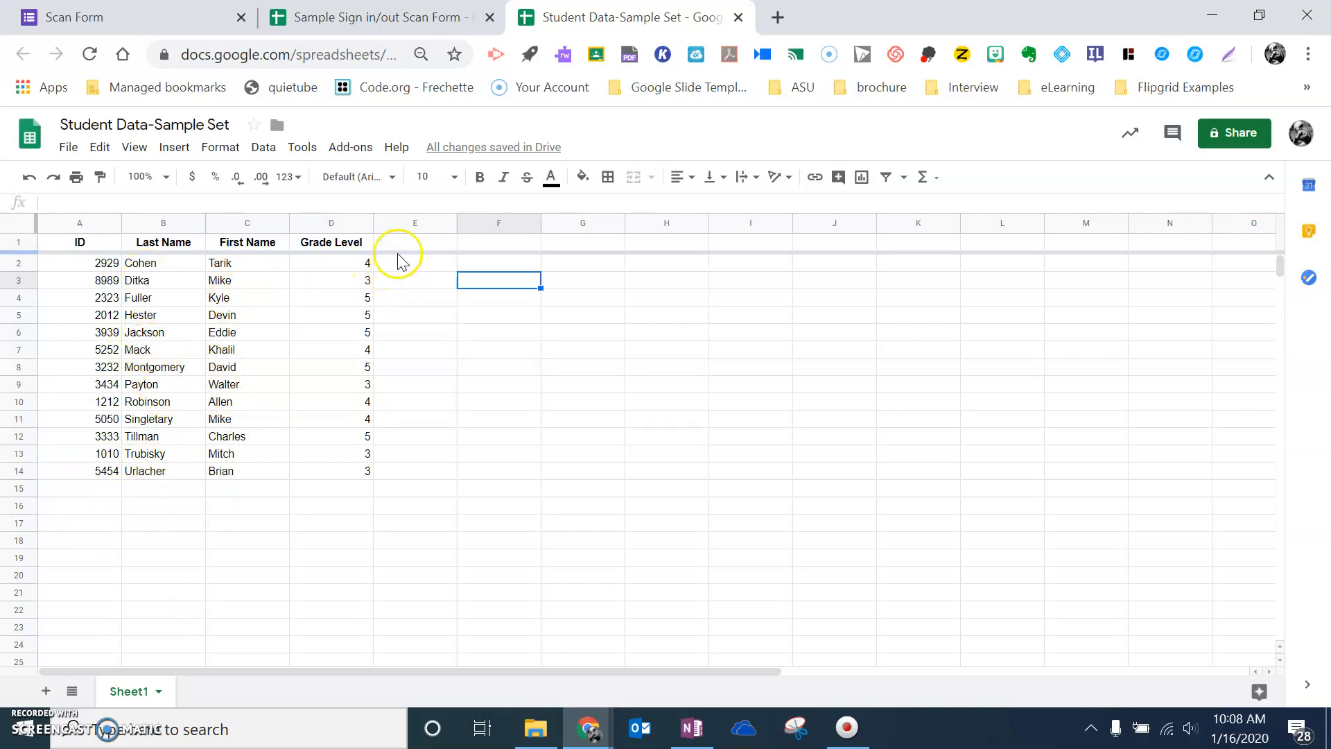
pyautogui.click(154, 264)
pyautogui.click(259, 267)
pyautogui.click(166, 265)
pyautogui.click(239, 265)
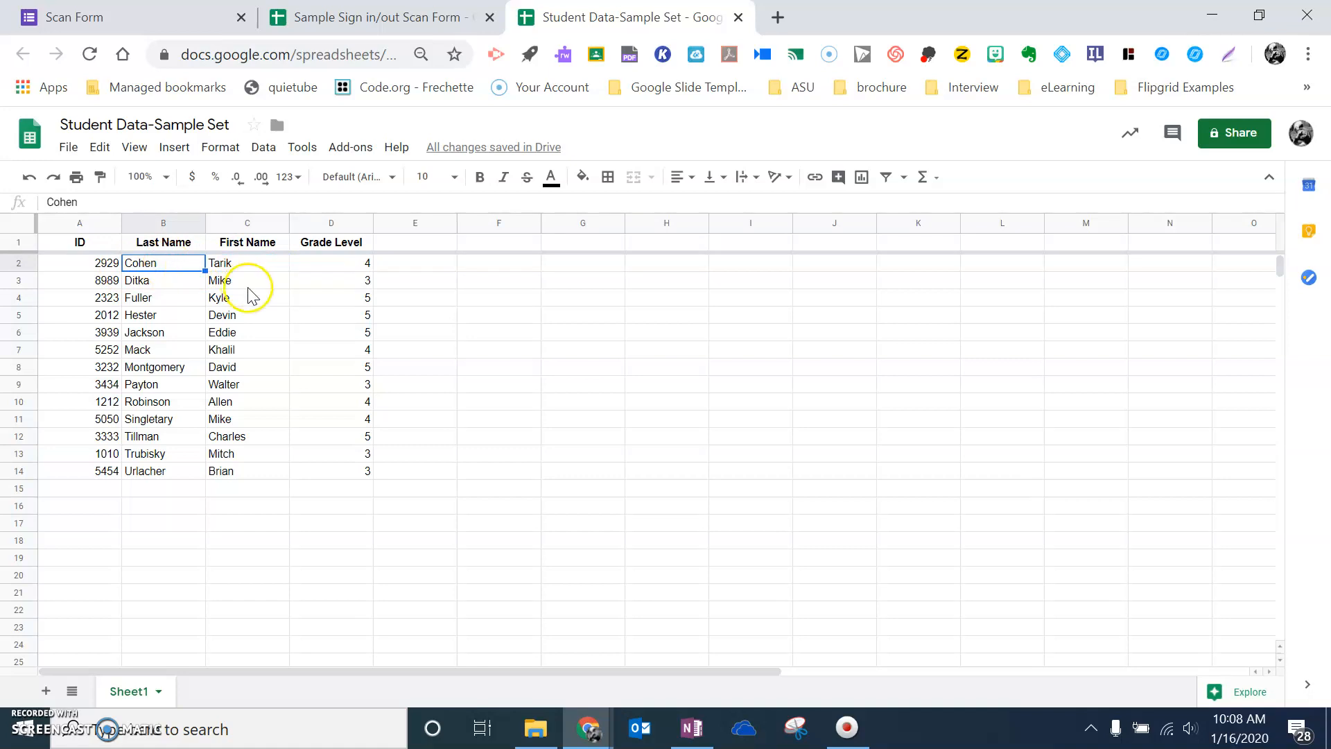
pyautogui.click(343, 21)
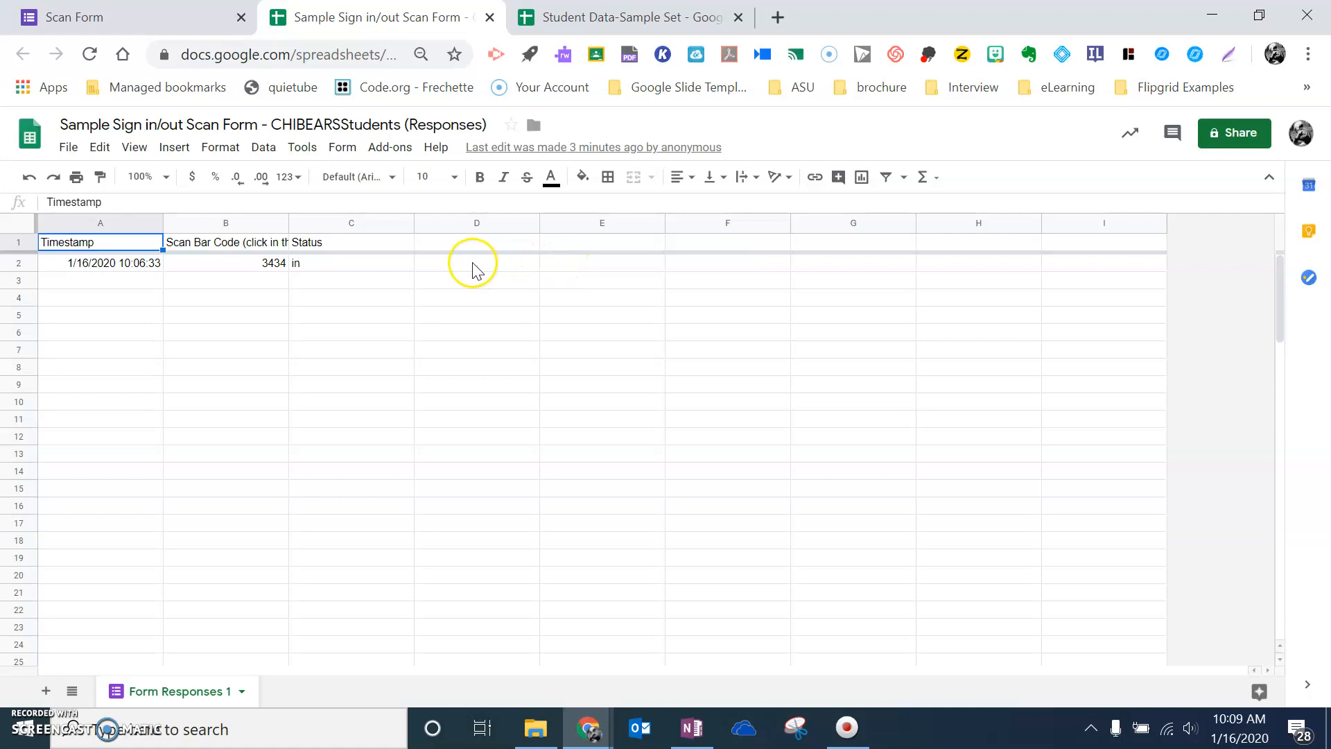
# Step: Add the header "Full Name" in cell E1 of the Student Data-Sample Set spreadsheet
pyautogui.click(617, 19)
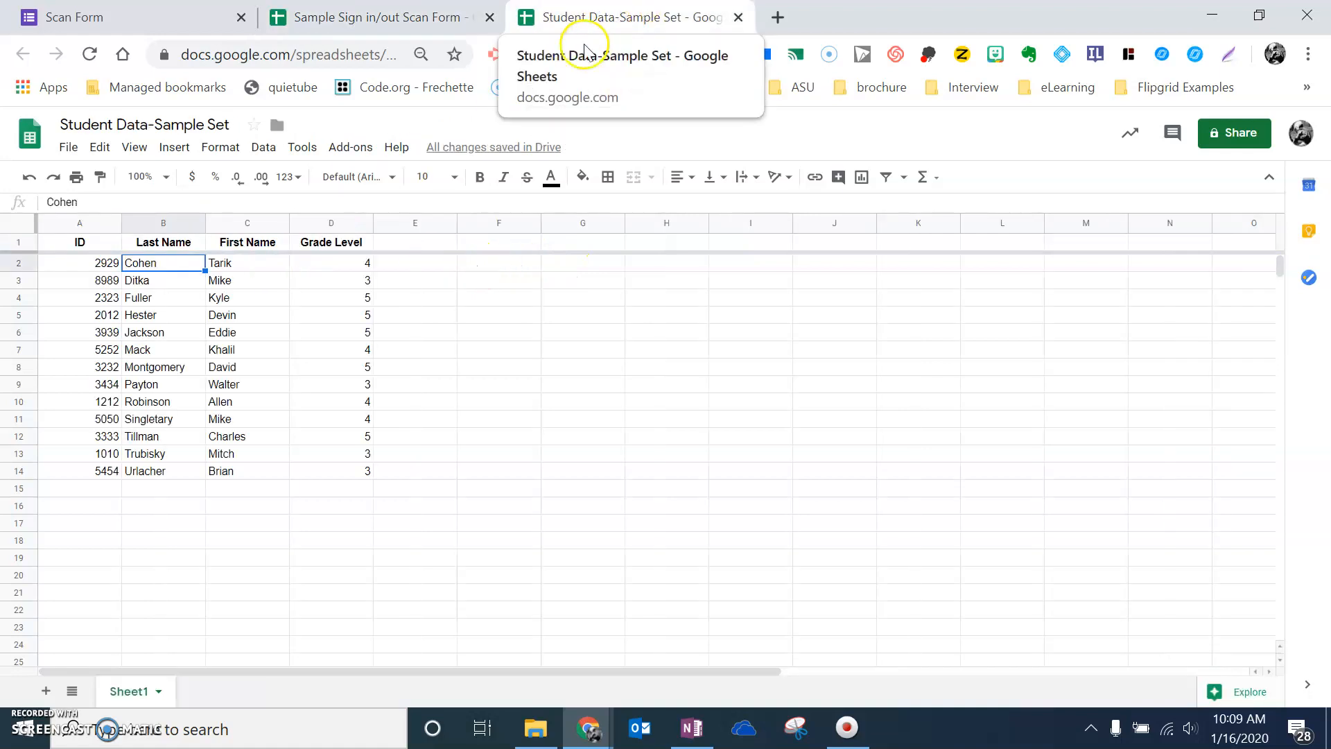
pyautogui.click(410, 246)
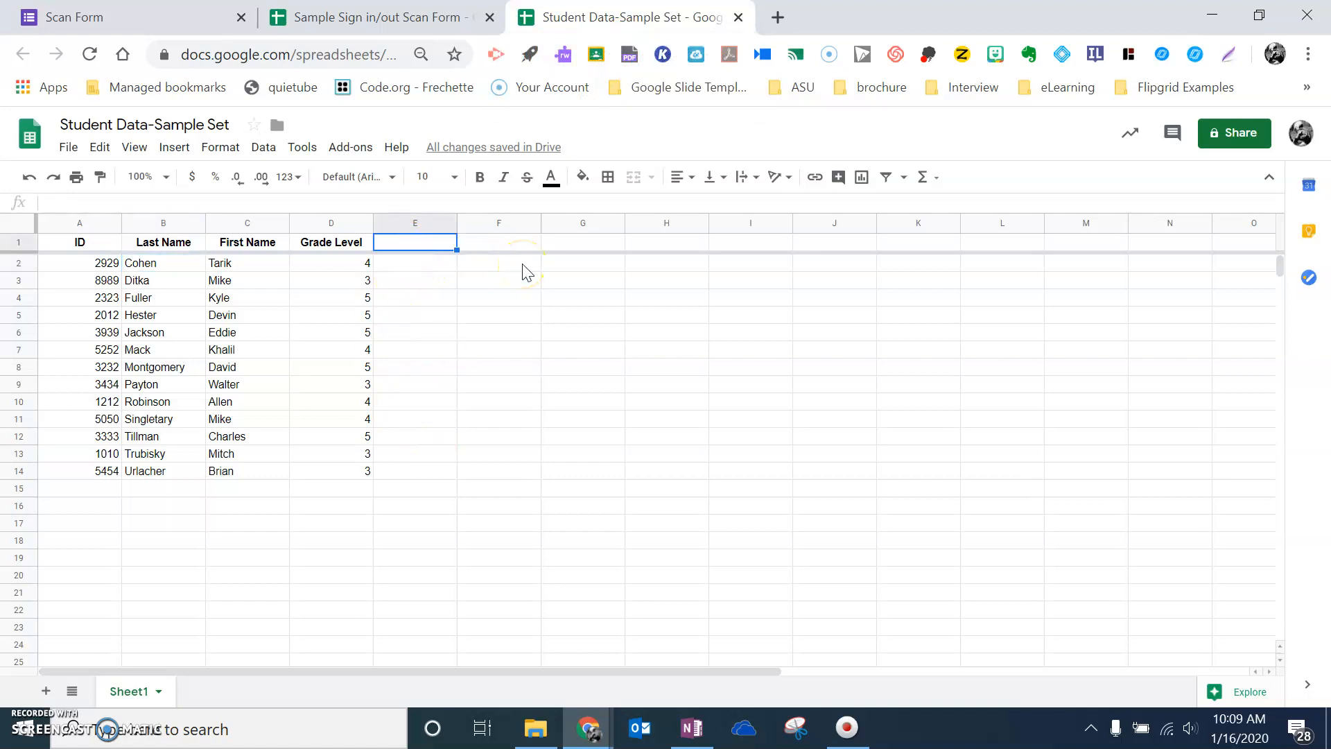
pyautogui.write('Full Name')
pyautogui.click(433, 266)
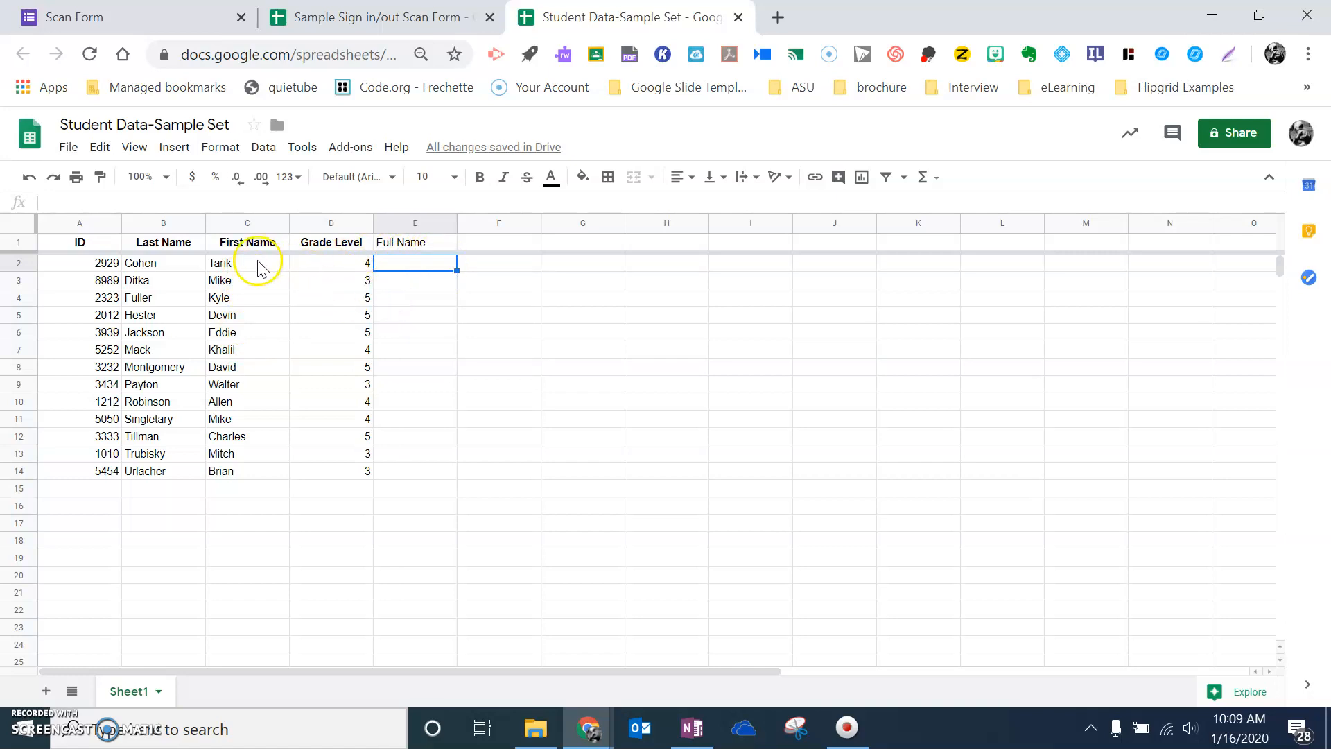
pyautogui.click(412, 263)
pyautogui.write('Cohen, Ta')
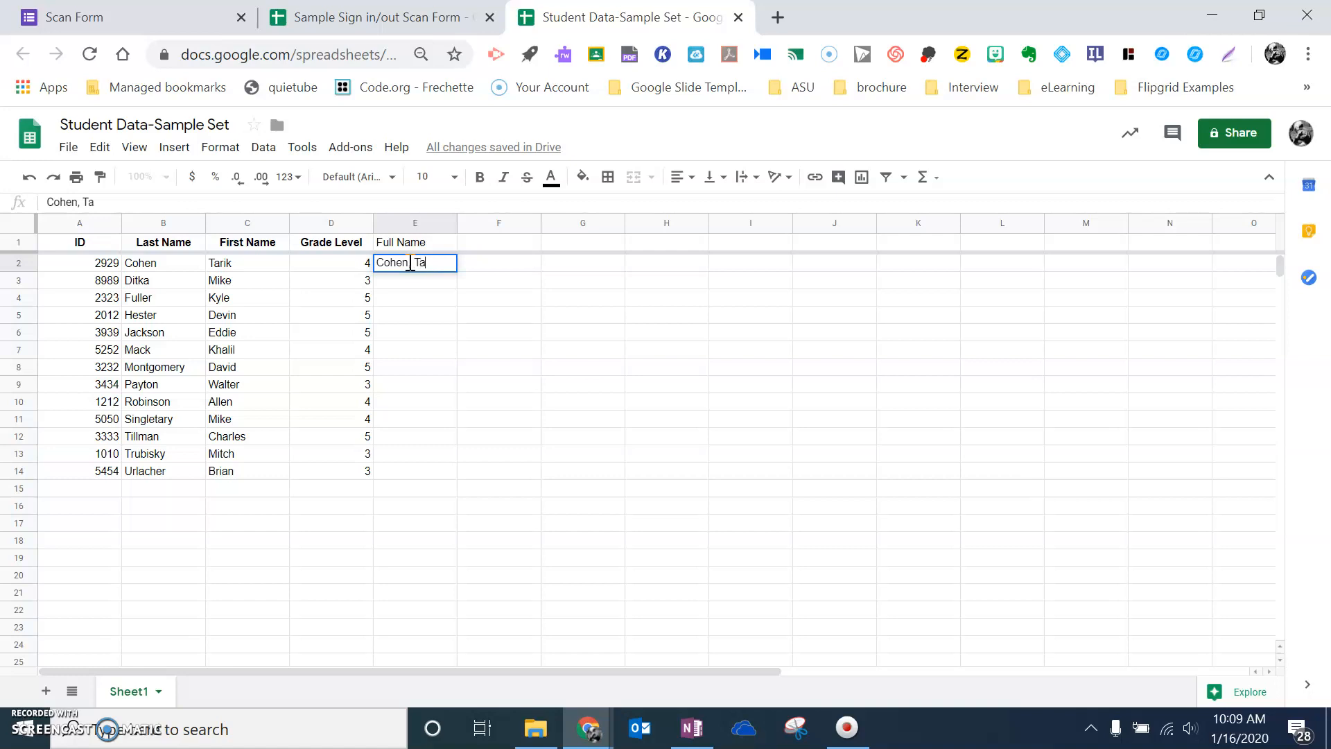
pyautogui.press('Return')
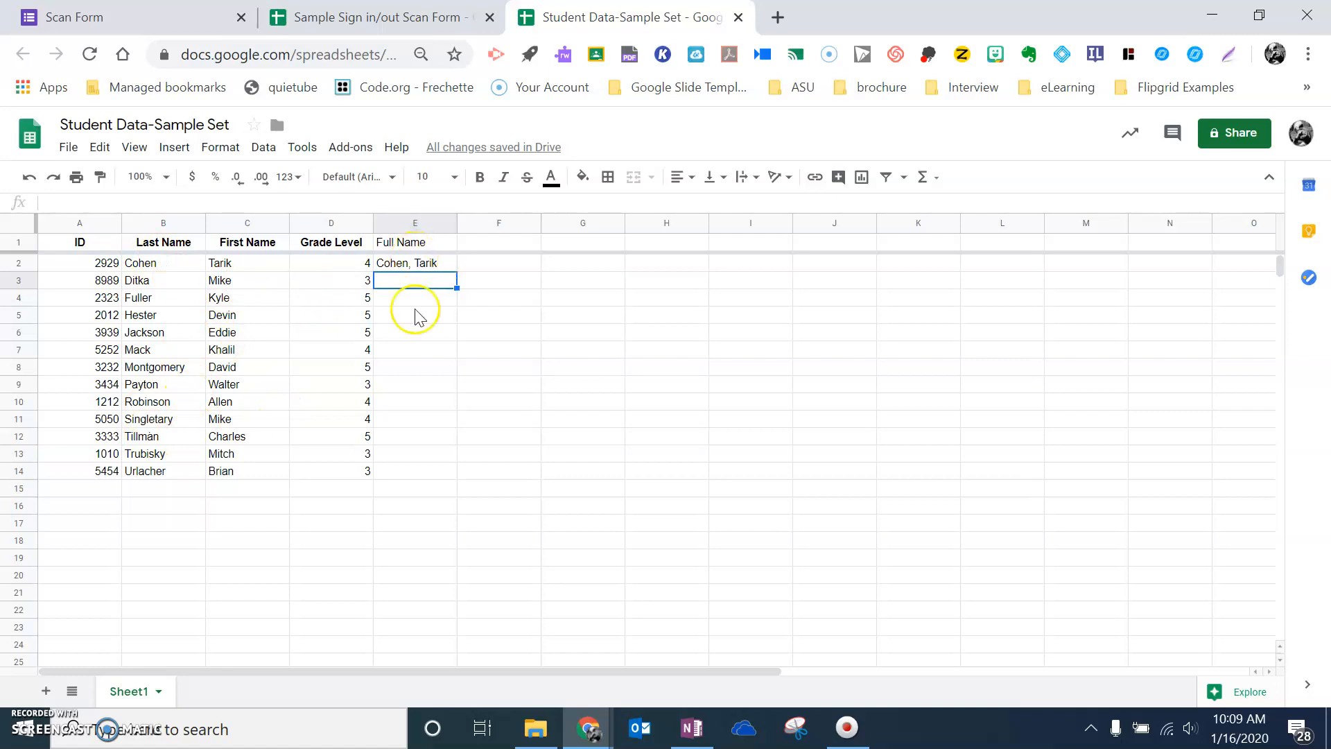
pyautogui.click(409, 264)
pyautogui.press('Delete')
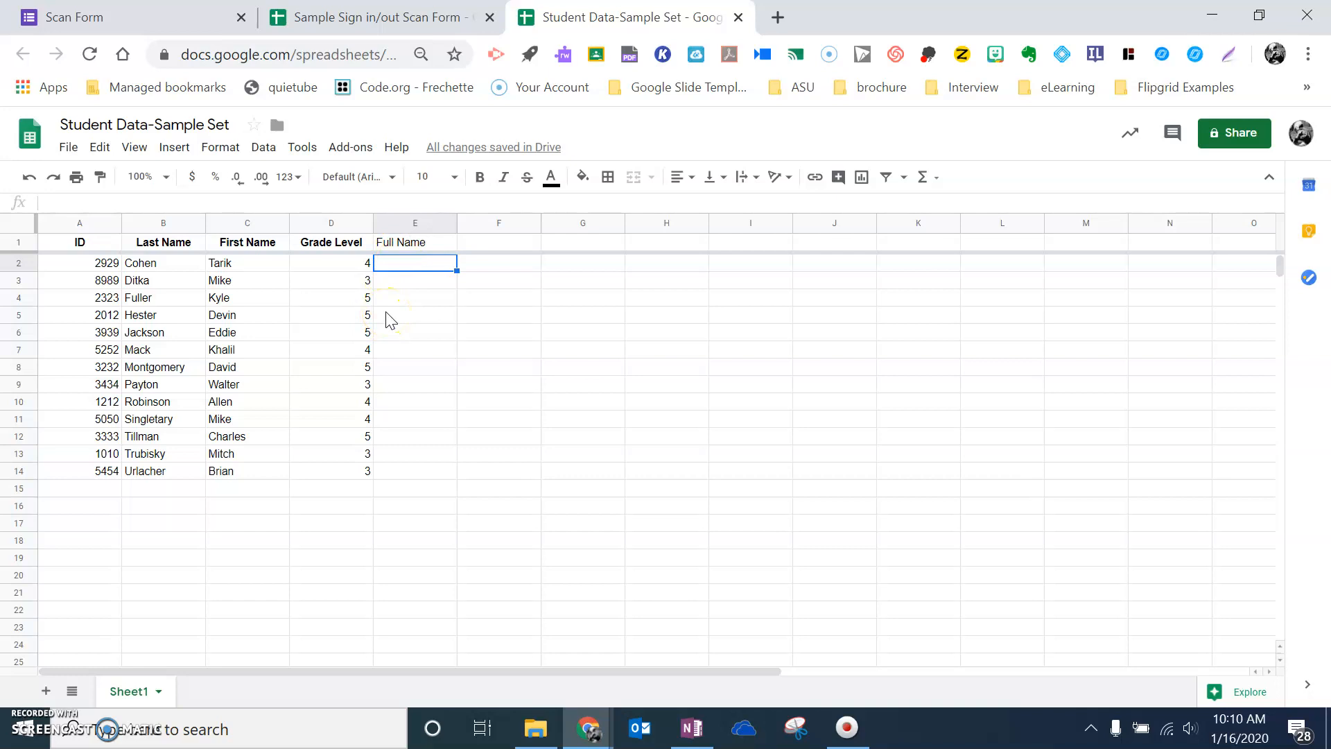
# Step: Enter the formula =CONCATENATE(B2,", ",C2) in cell E2 to join the last and first names
pyautogui.write('=')
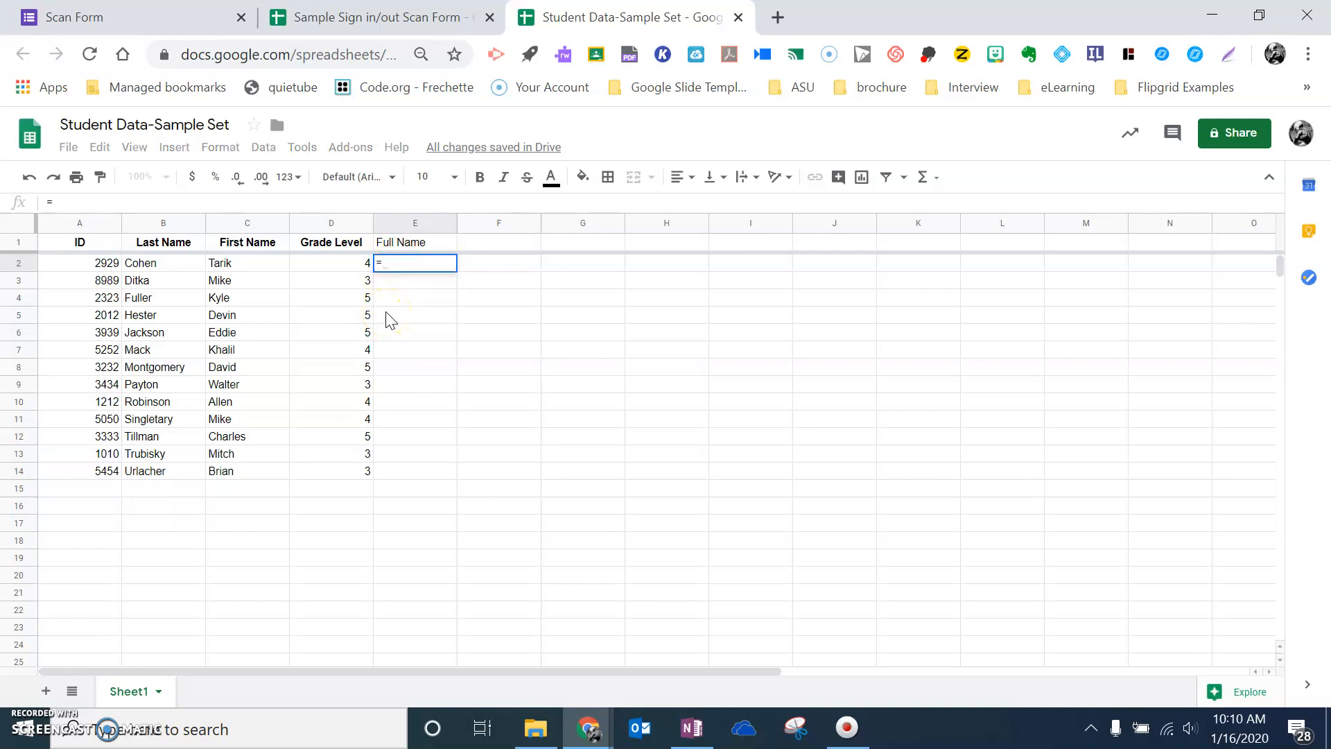
pyautogui.write('CONC')
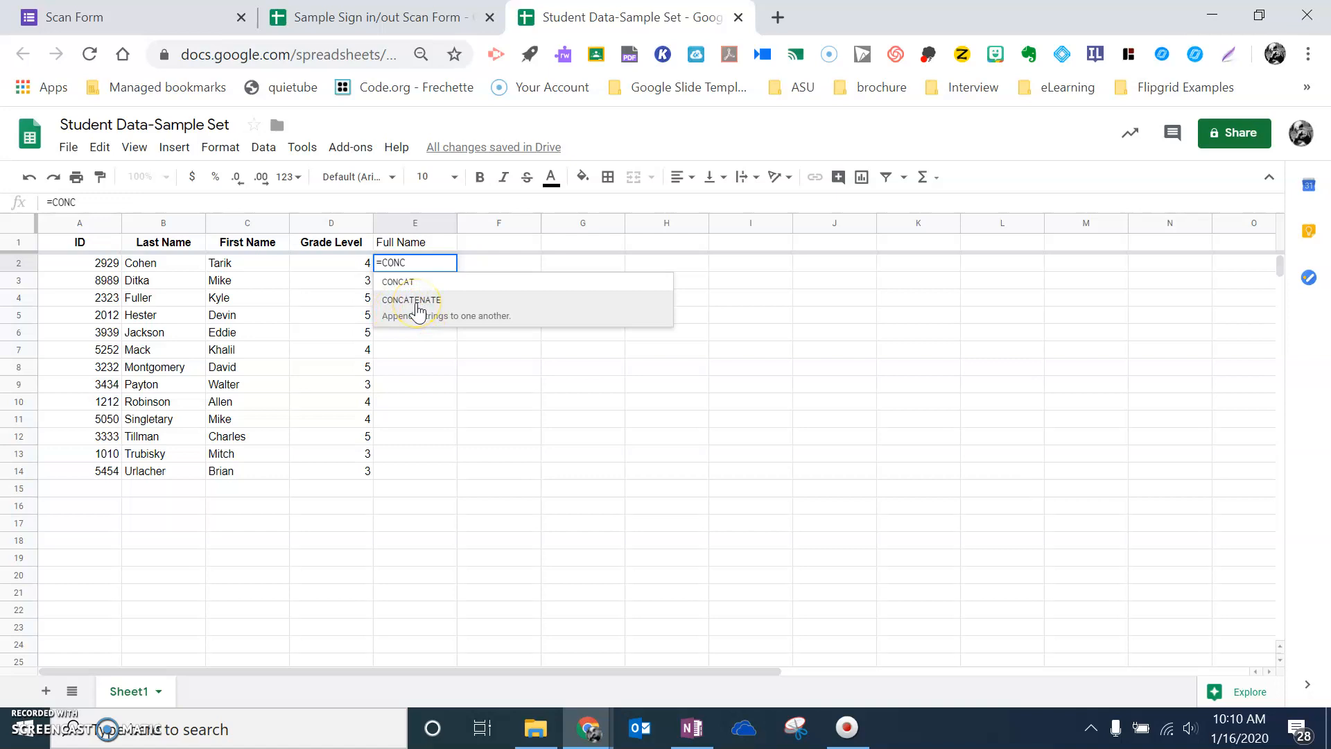
pyautogui.click(417, 306)
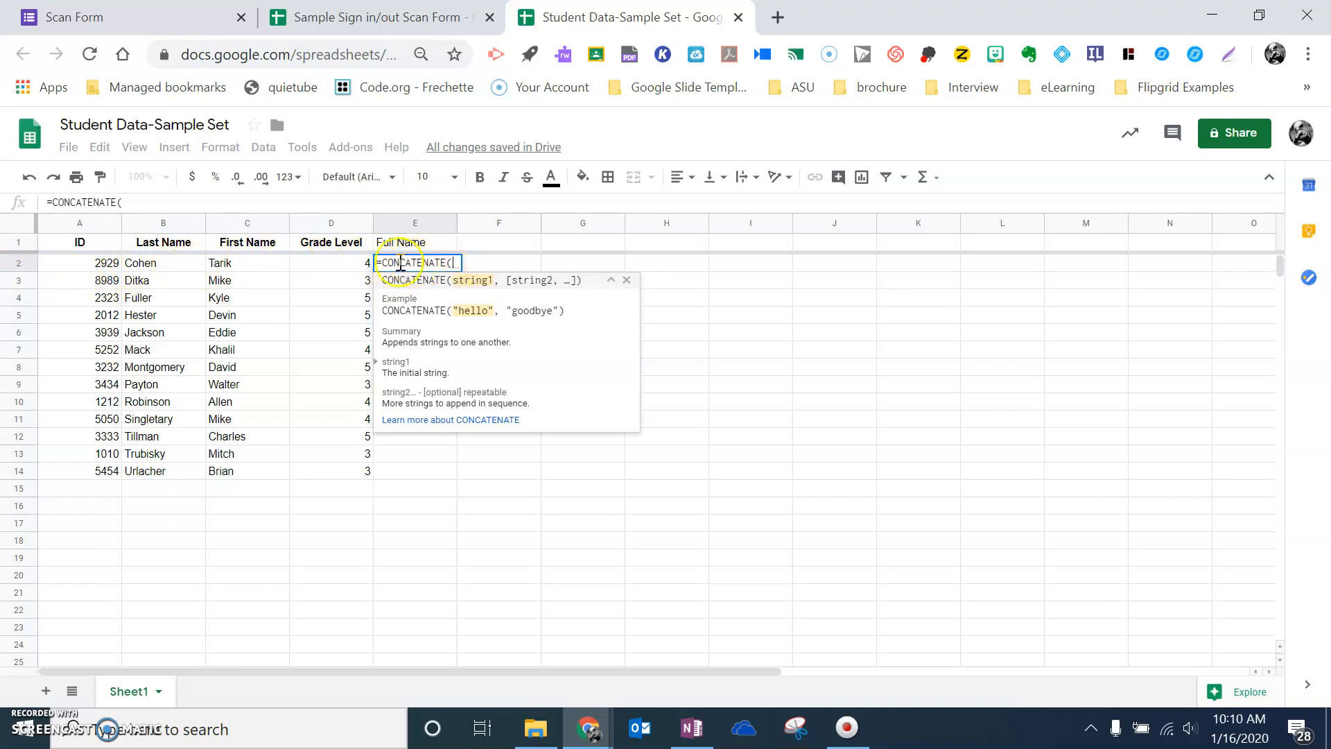
pyautogui.click(154, 264)
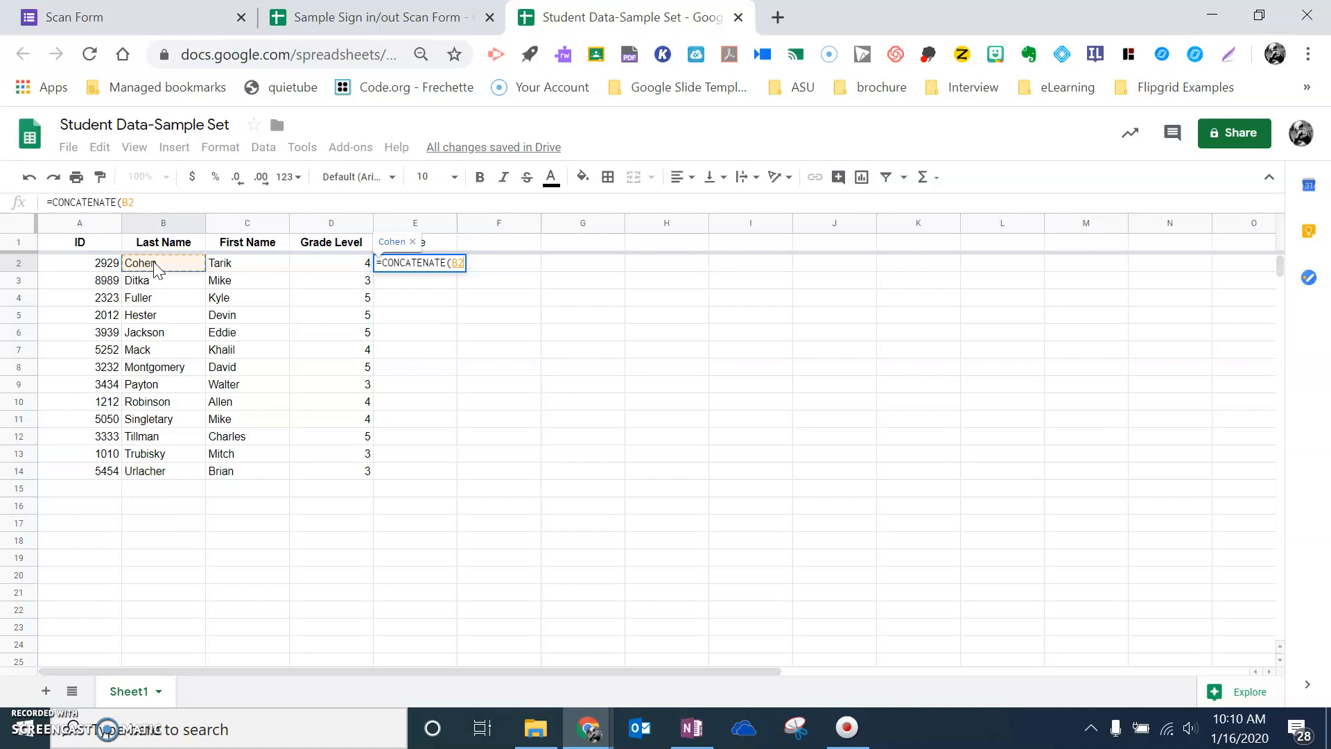
pyautogui.write(',')
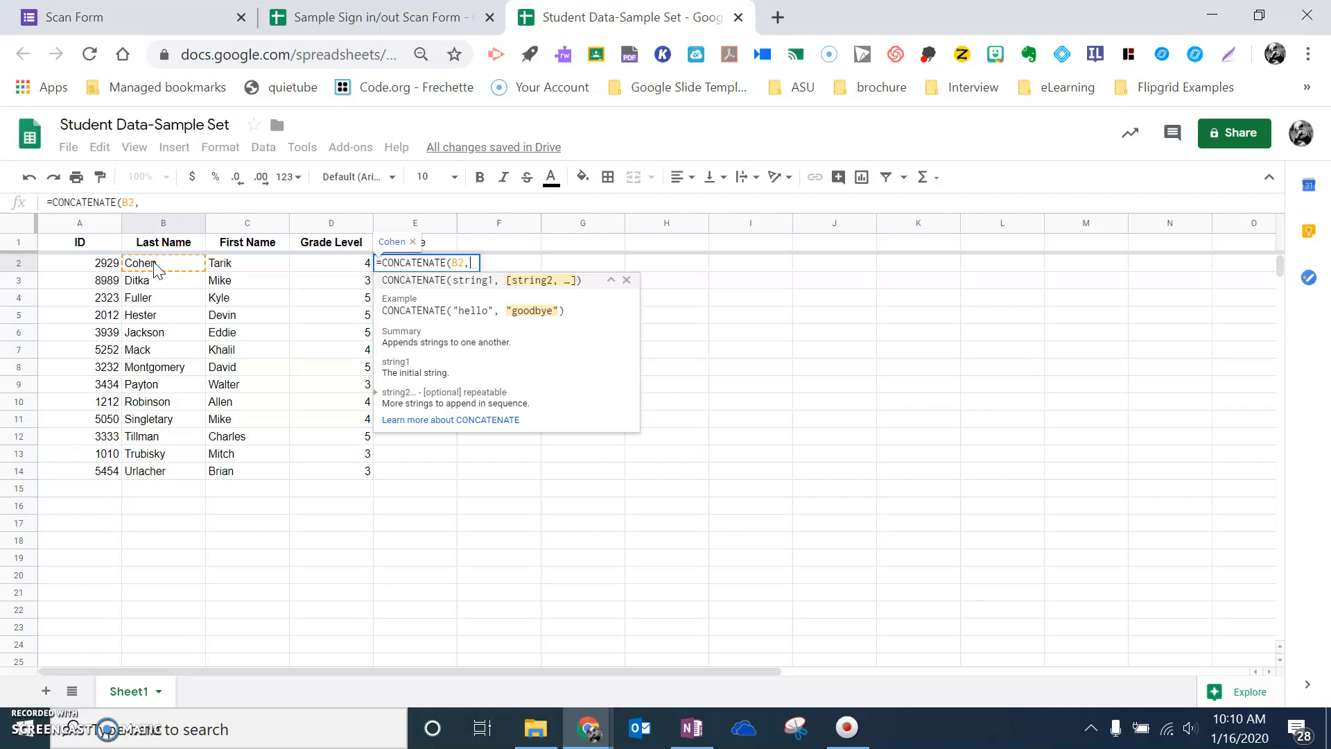
pyautogui.write('", "')
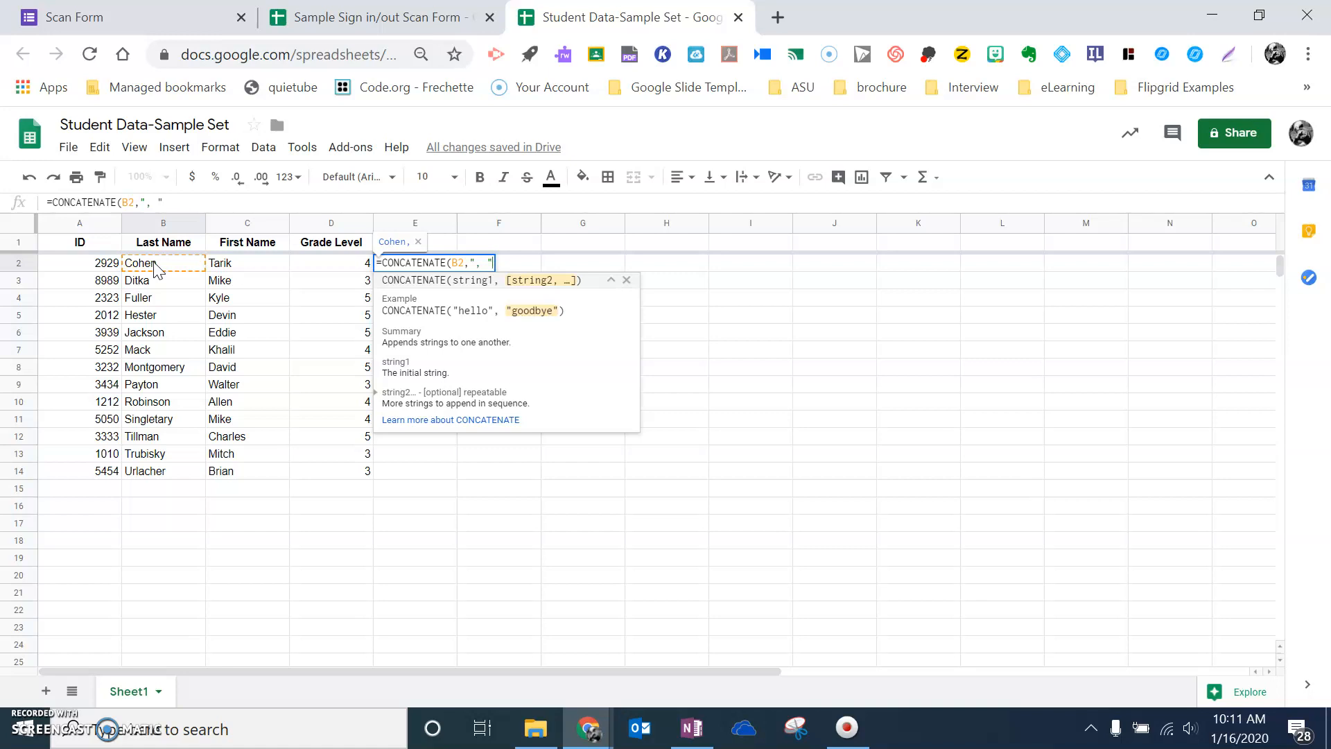
pyautogui.write(', ",')
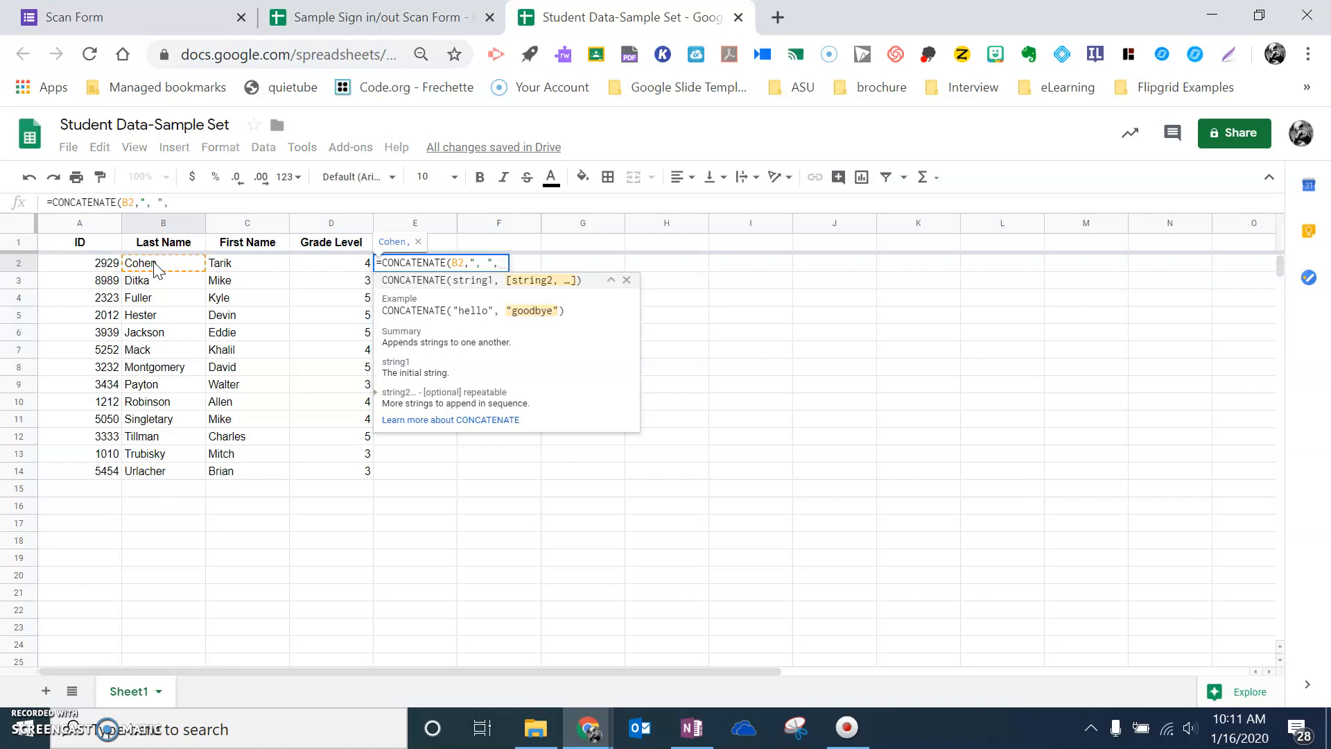
pyautogui.click(244, 264)
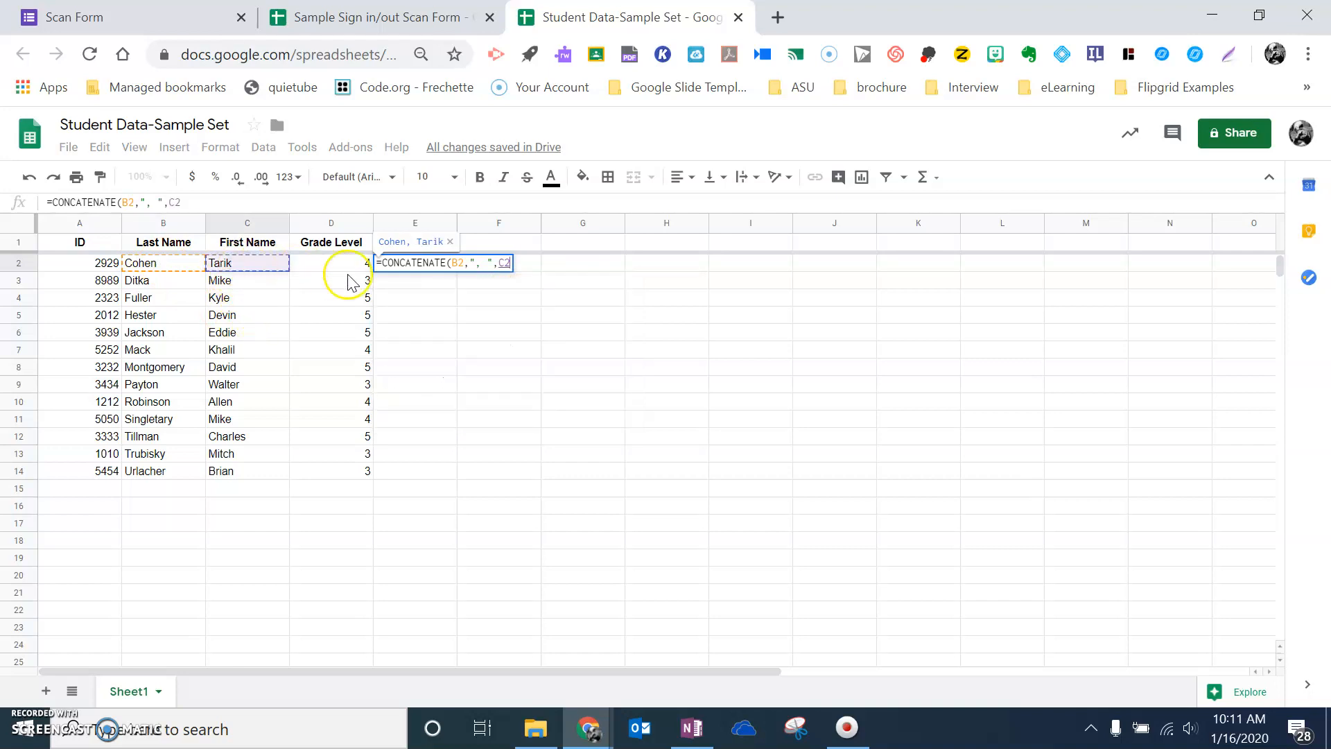
pyautogui.click(449, 270)
pyautogui.press('Return')
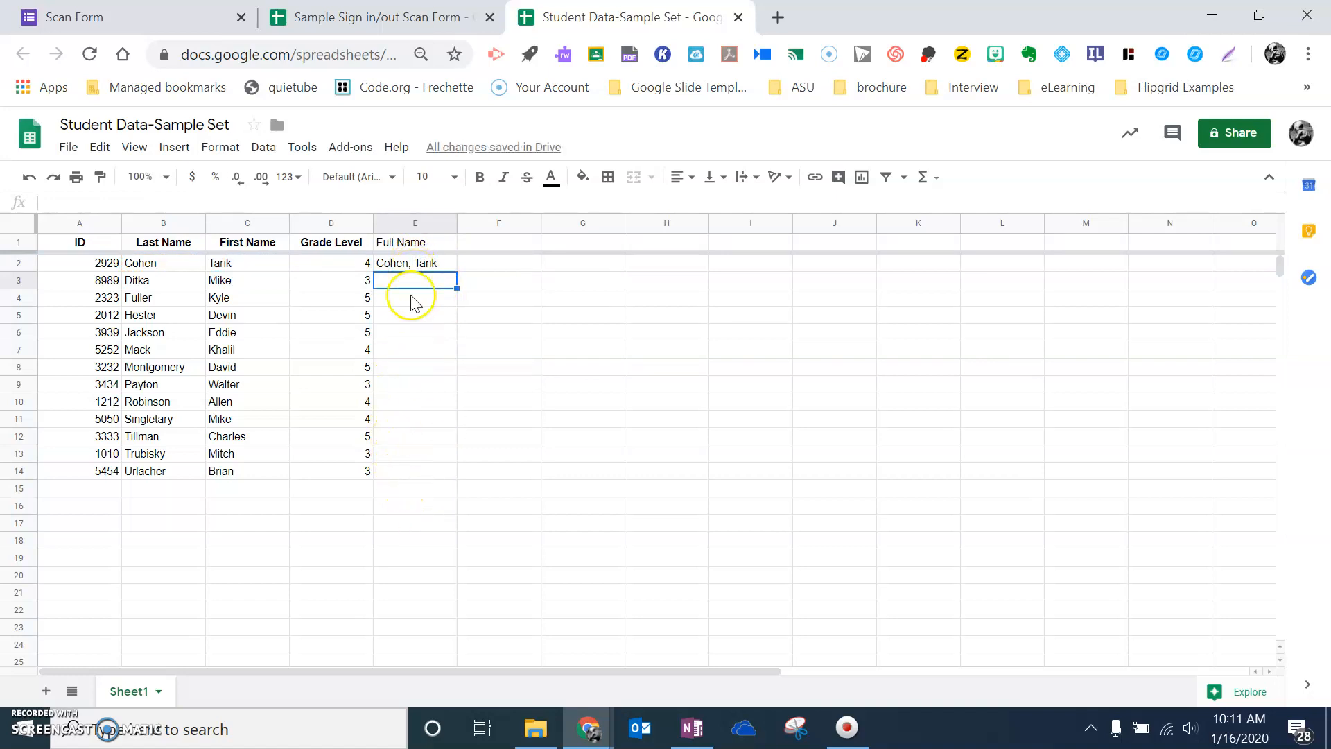
# Step: Fill the full name formula from E2 down to E14 for all remaining students
pyautogui.click(414, 264)
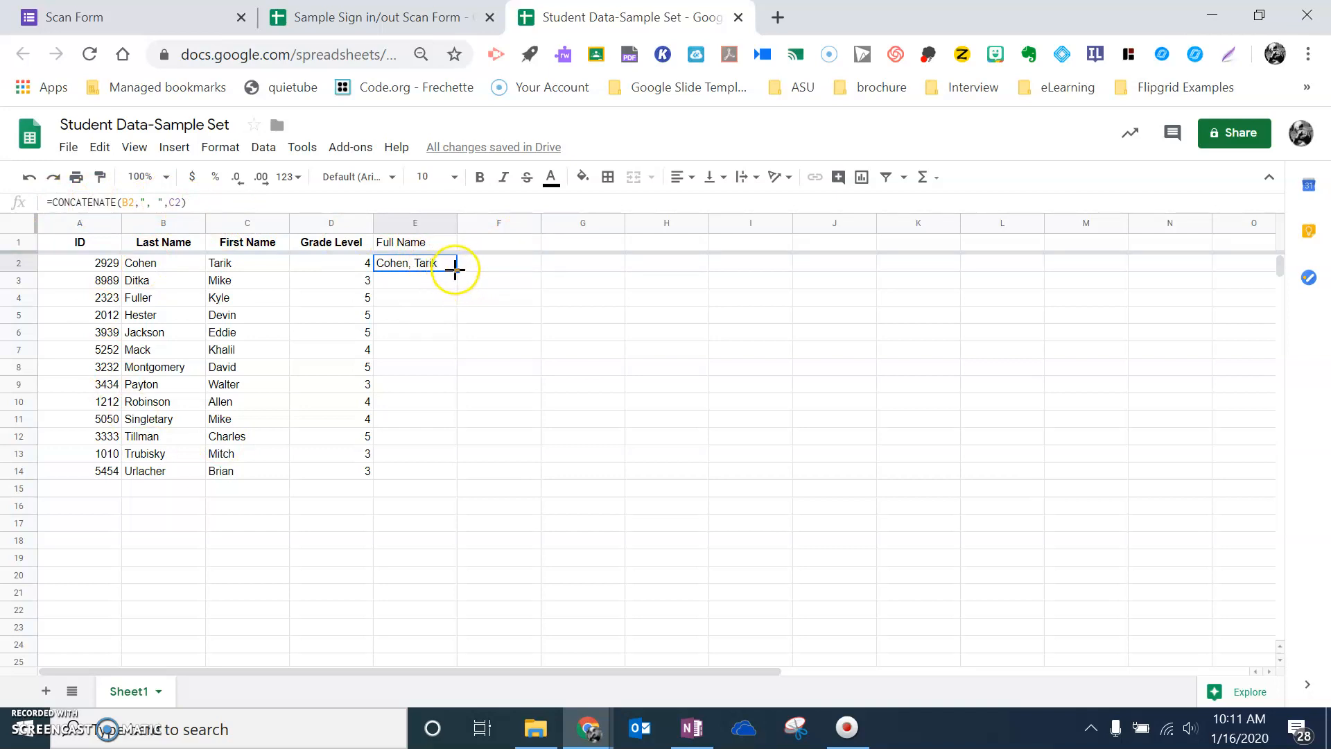
pyautogui.moveTo(455, 271); pyautogui.dragTo(443, 472)
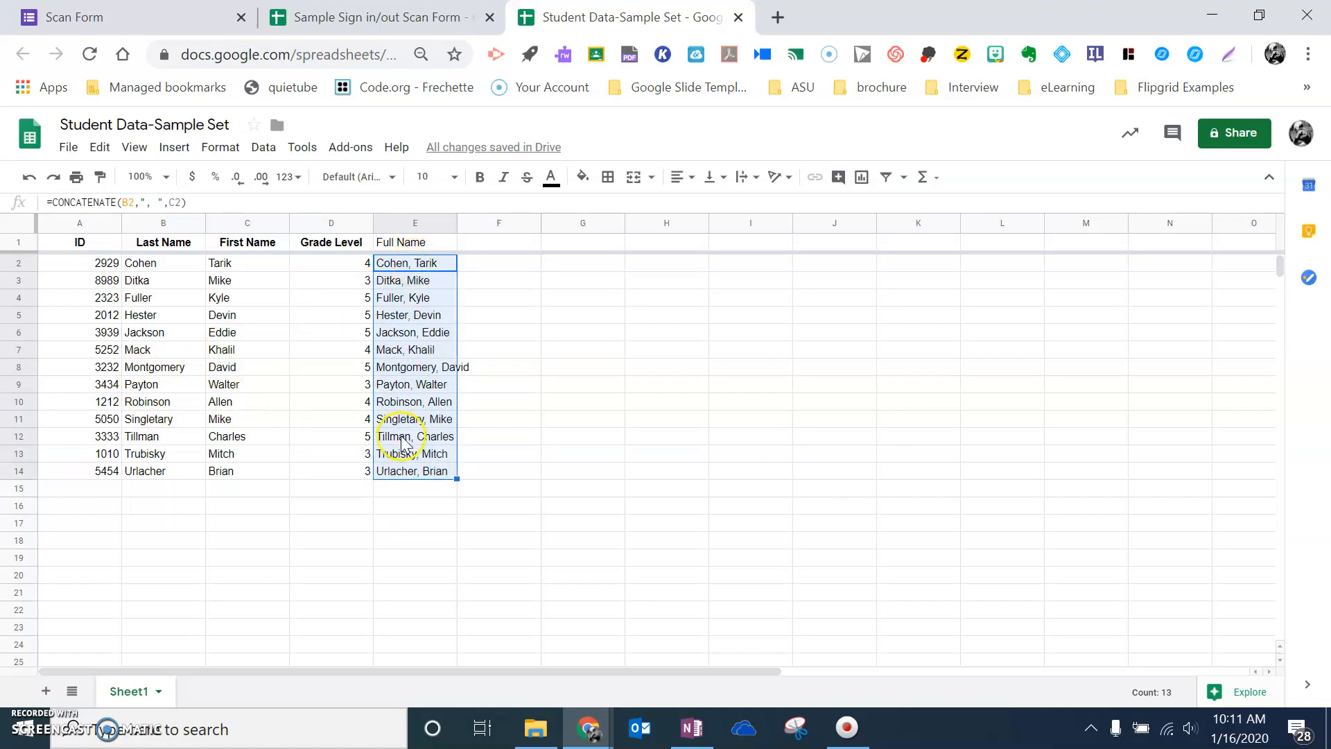
pyautogui.click(409, 519)
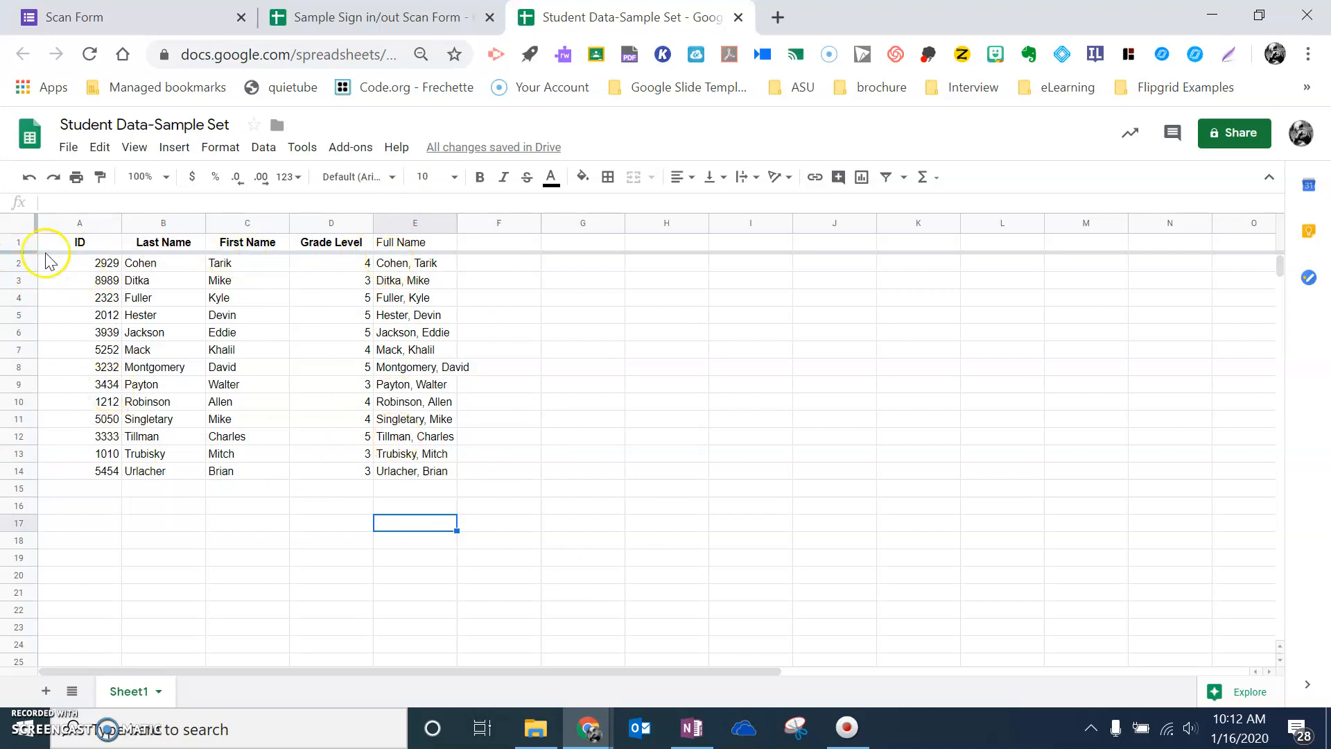
# Step: Copy the entire contents of the student data sheet
pyautogui.click(23, 226)
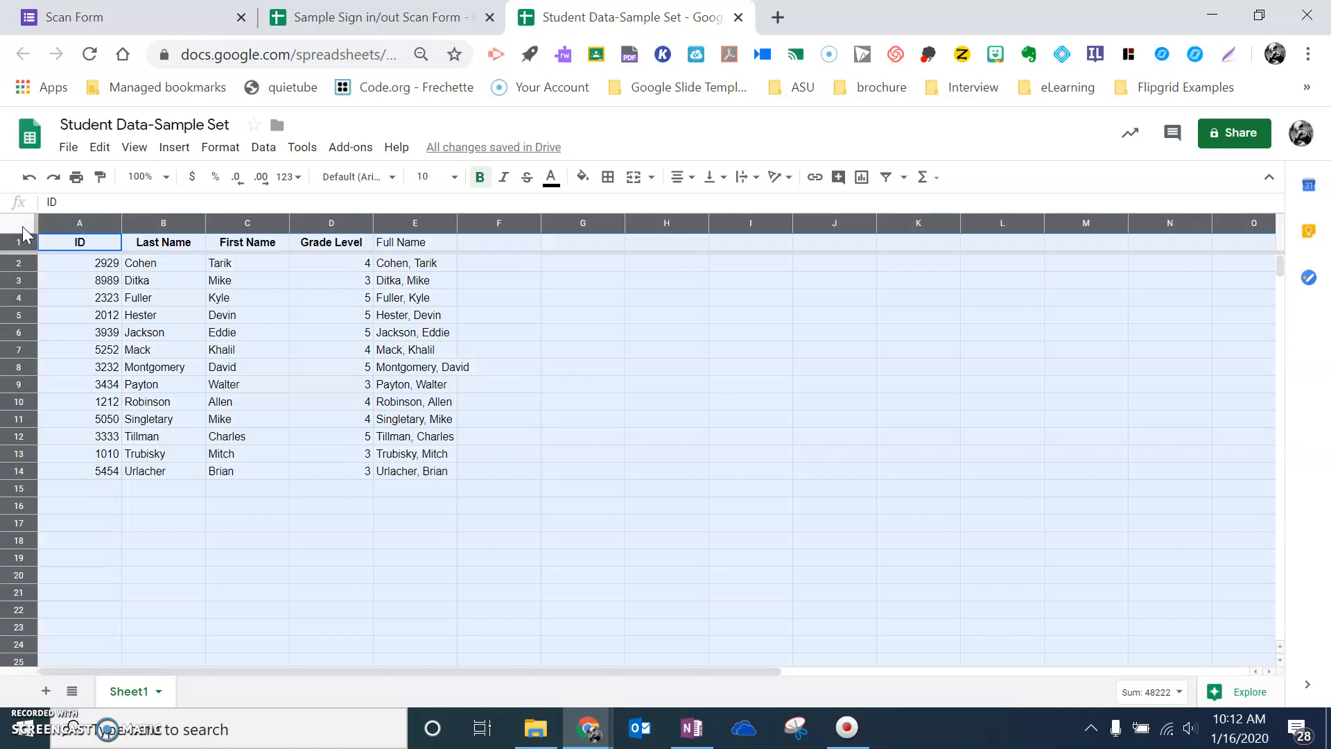
pyautogui.rightClick(183, 383)
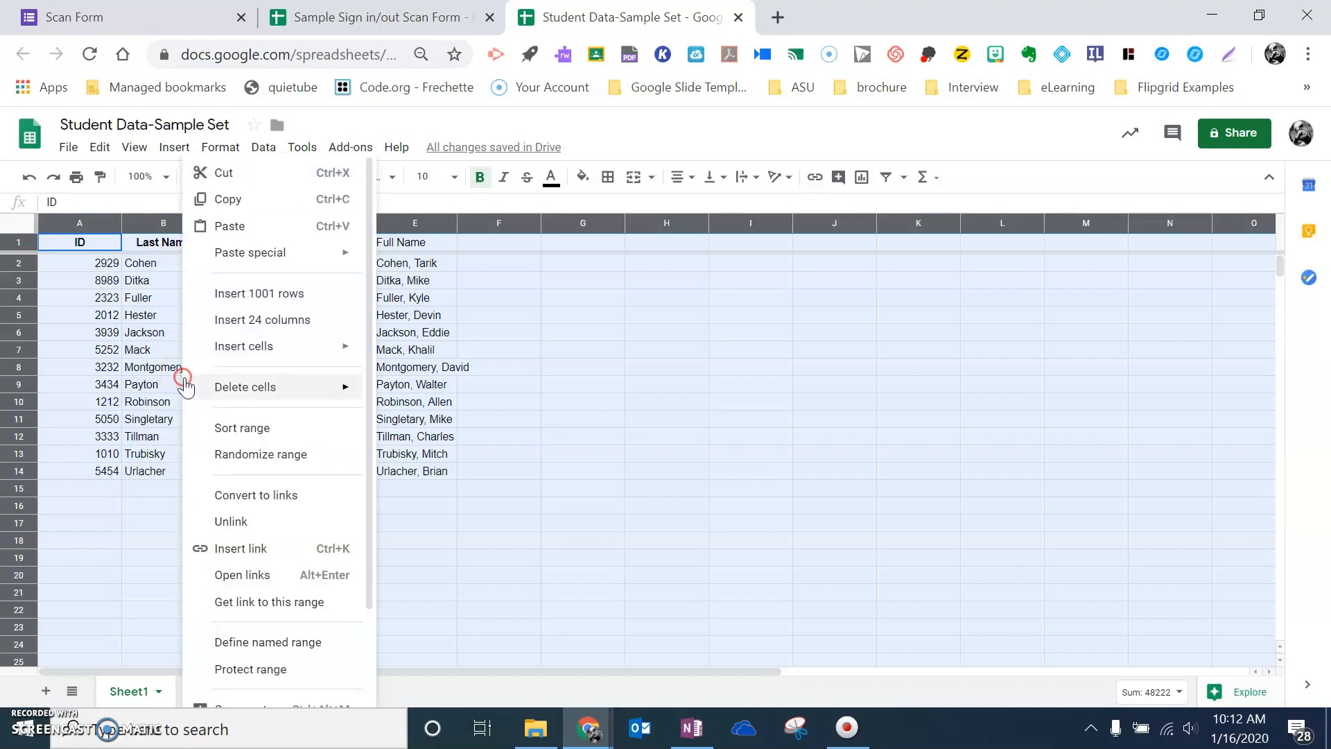
pyautogui.click(235, 199)
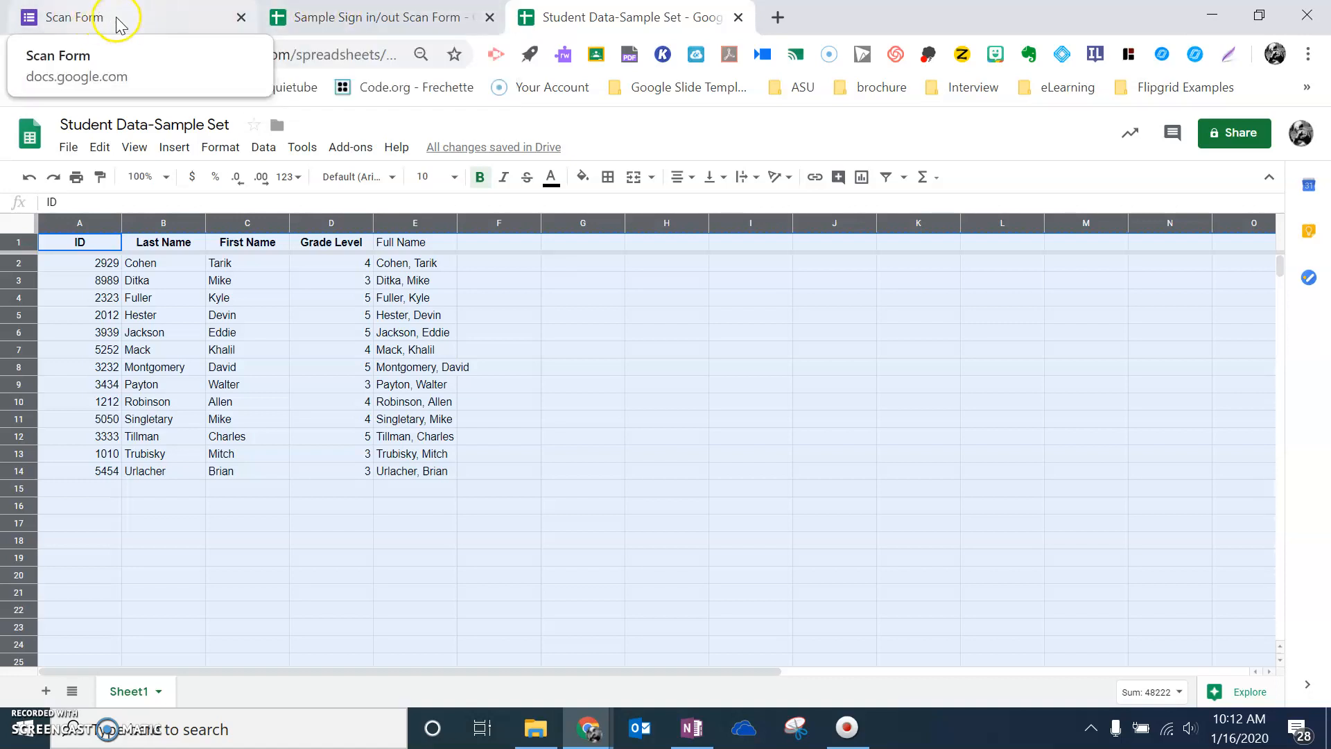
# Step: Paste the copied student data at cell A1 of a new sheet in the form responses spreadsheet
pyautogui.click(332, 17)
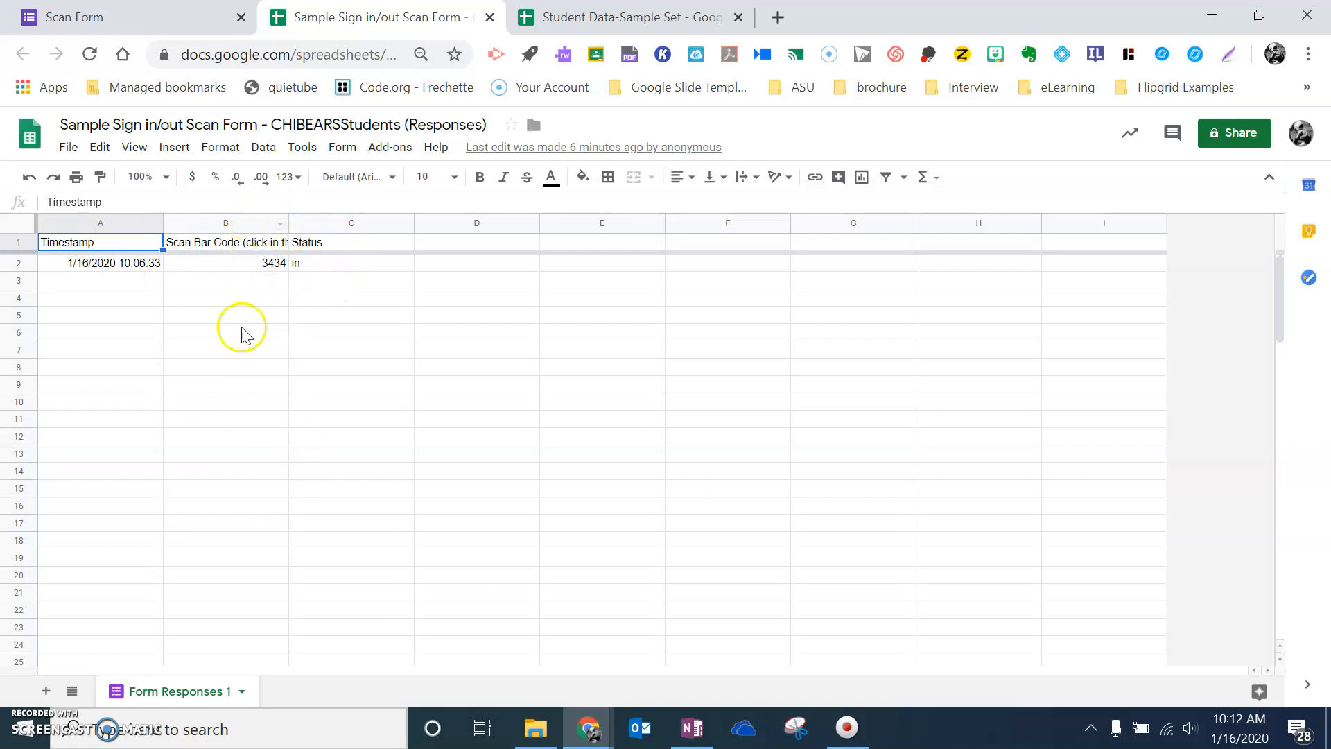
pyautogui.click(45, 691)
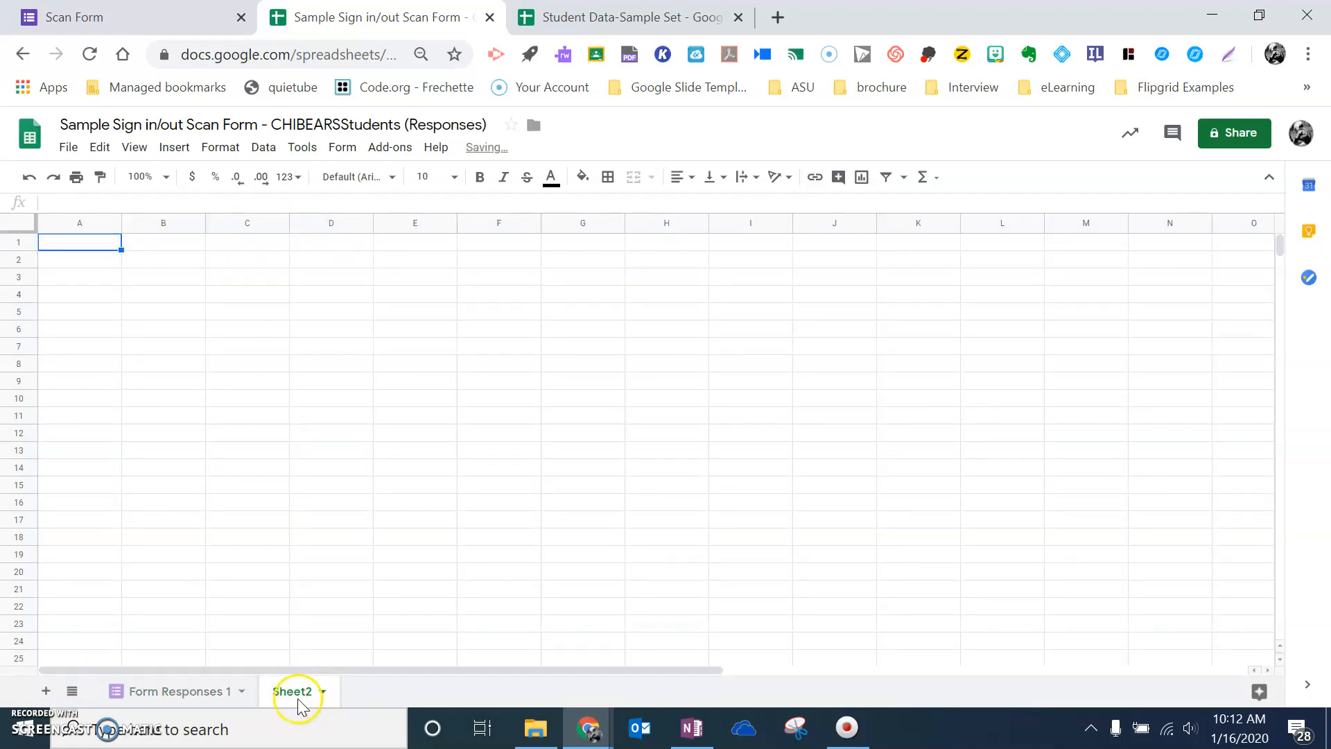
pyautogui.rightClick(76, 246)
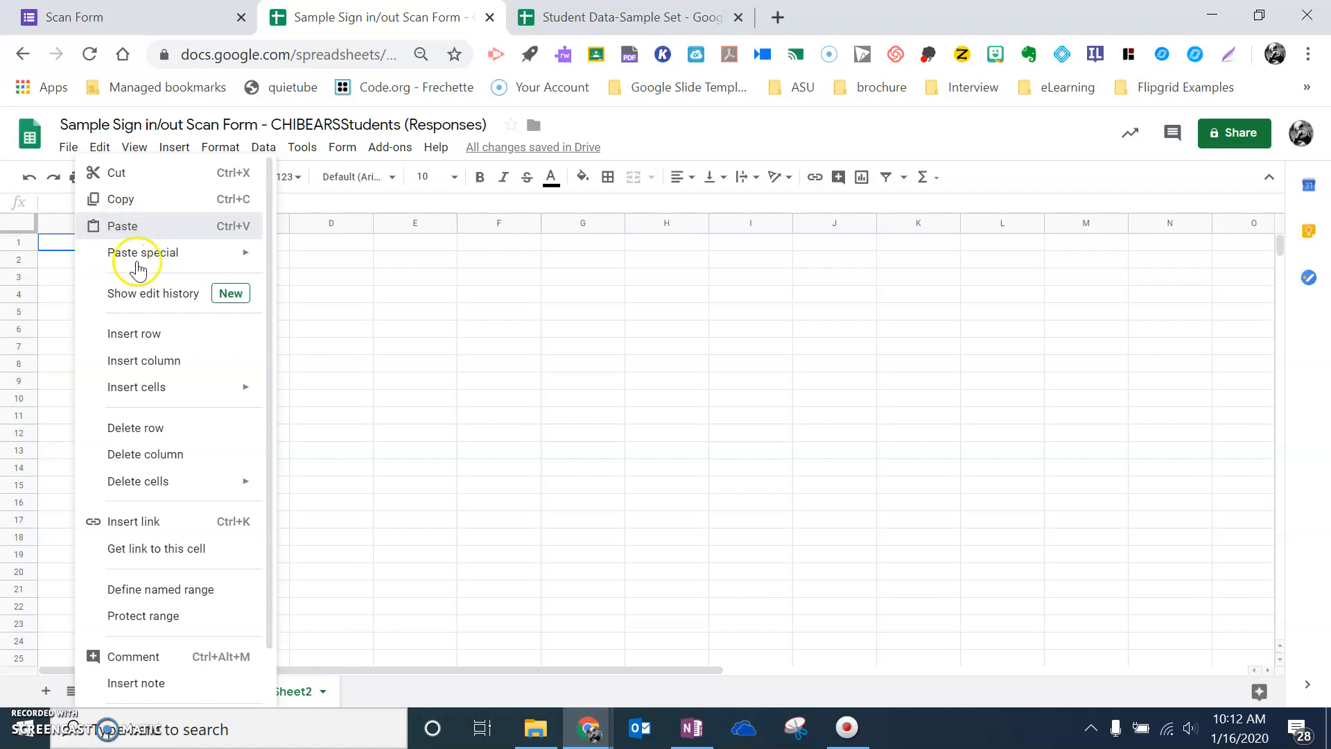
pyautogui.click(125, 226)
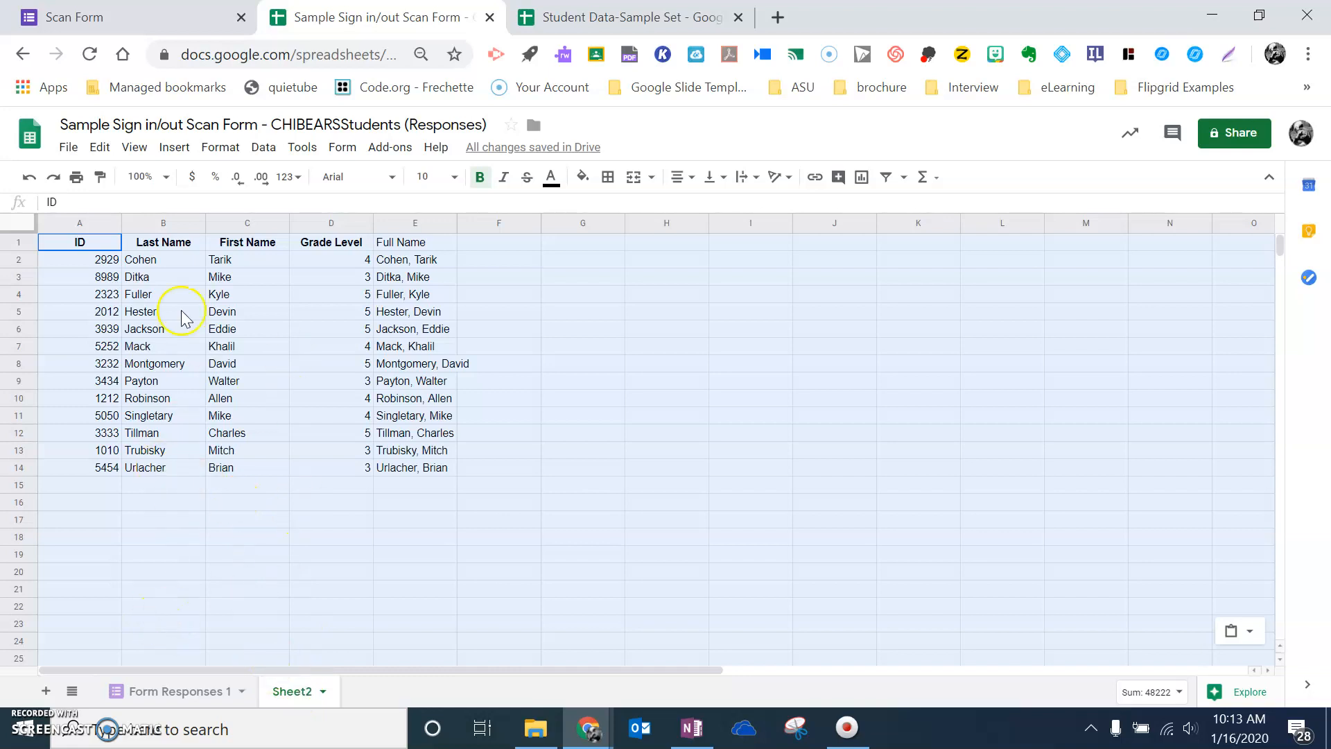
# Step: Compare the scan form and the columns of Form Responses 1 with the student data in Sheet2
pyautogui.click(182, 691)
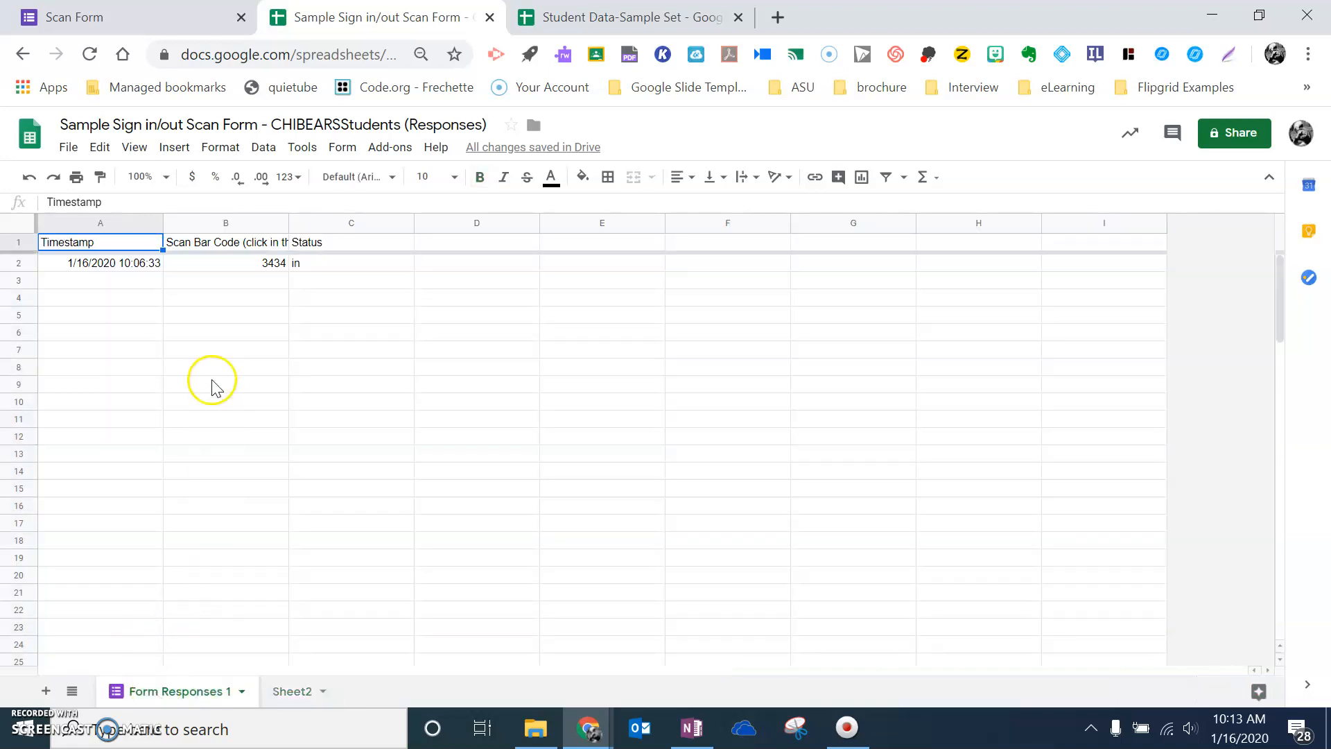
pyautogui.click(99, 19)
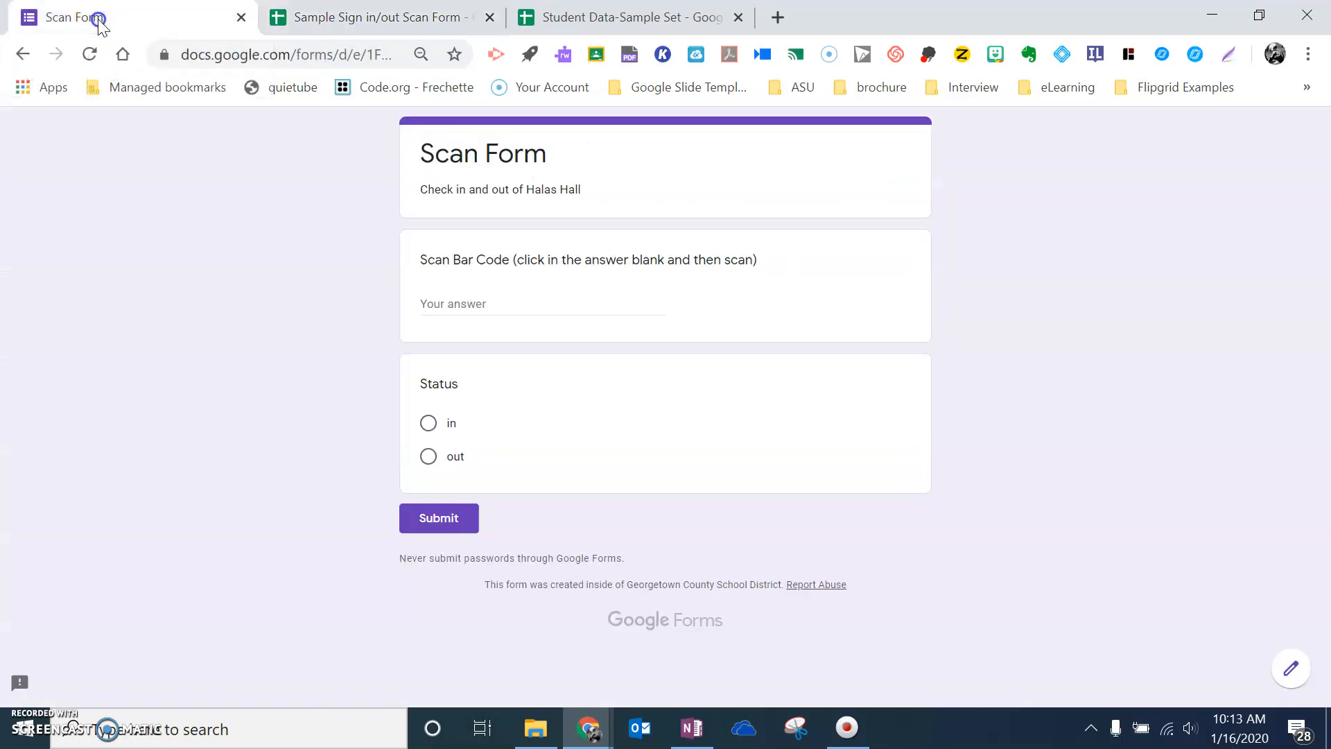
pyautogui.click(333, 19)
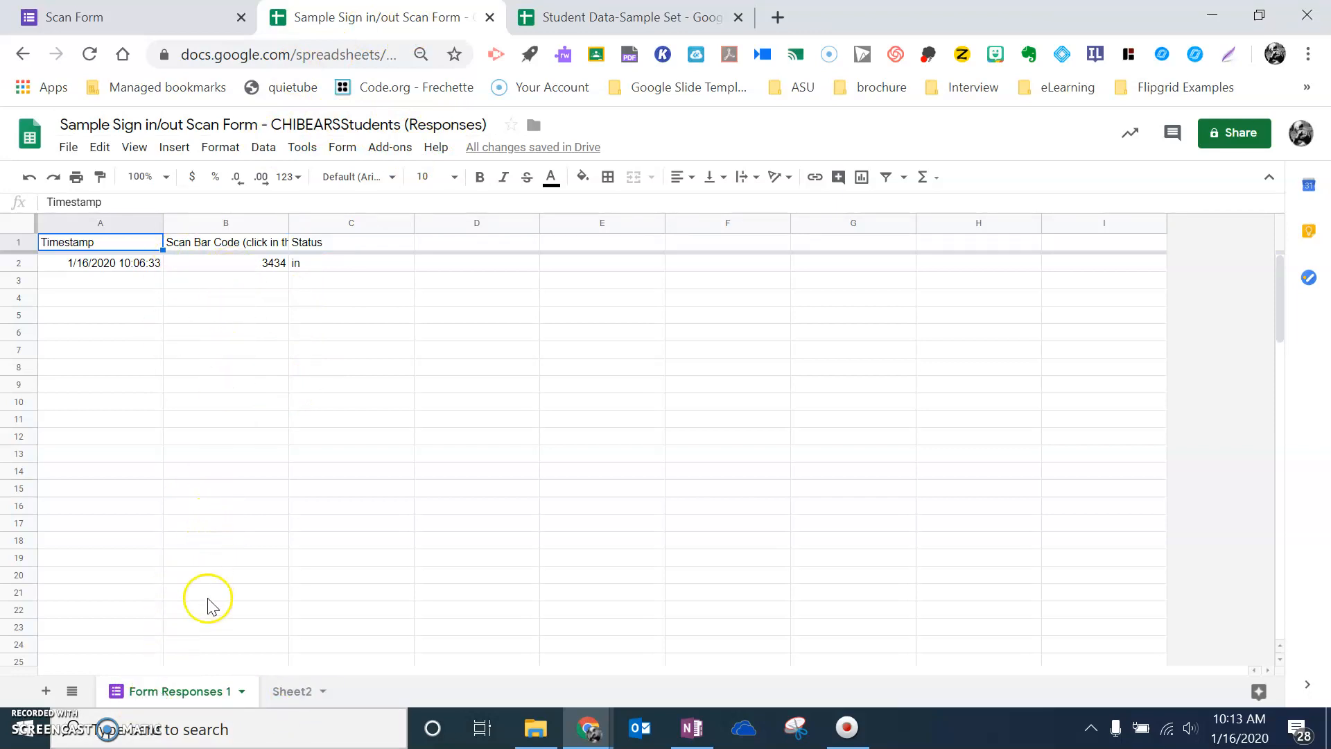
pyautogui.click(290, 691)
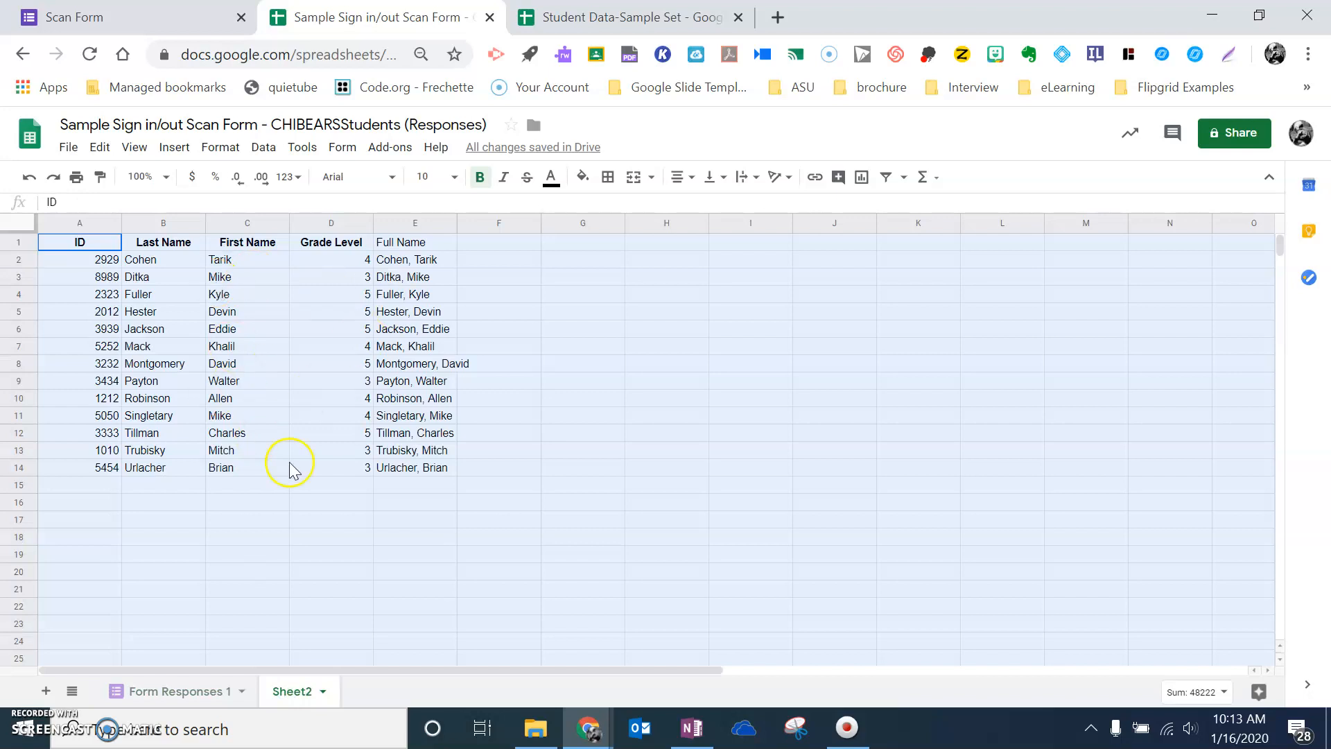
pyautogui.click(172, 695)
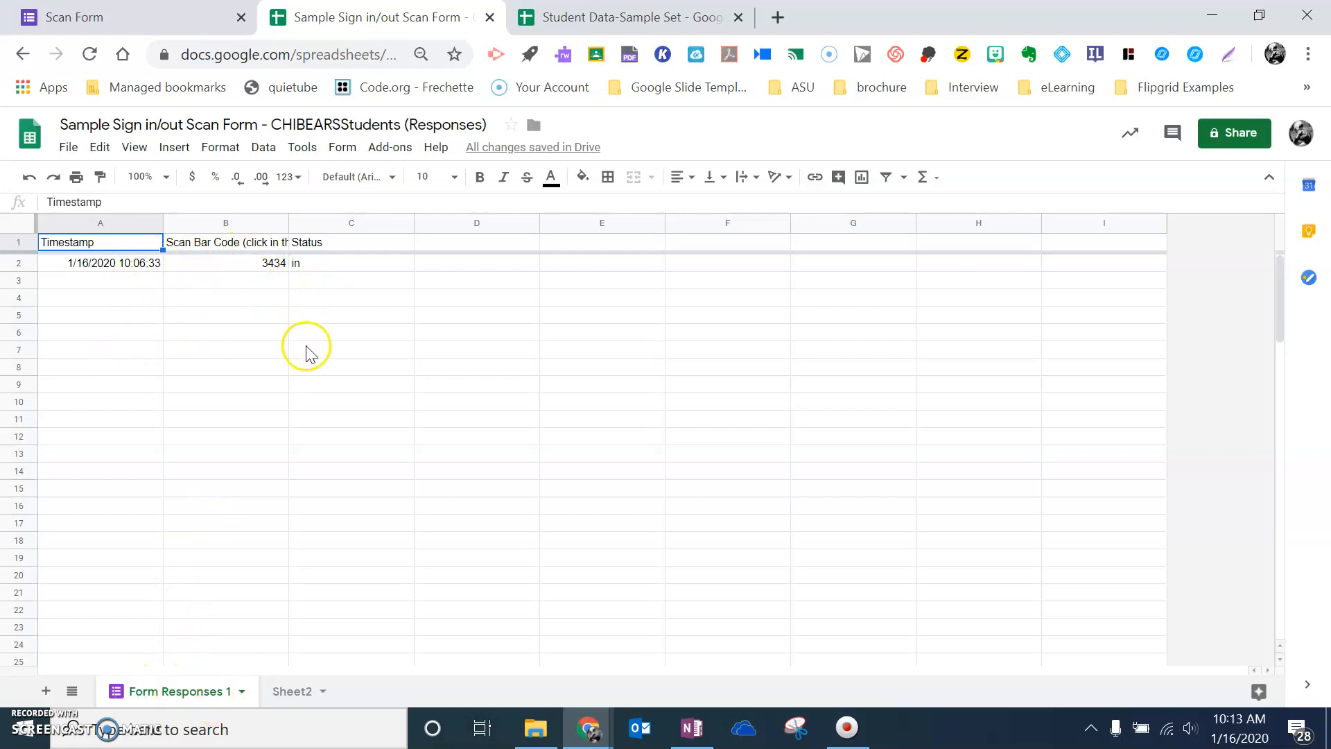
pyautogui.click(290, 692)
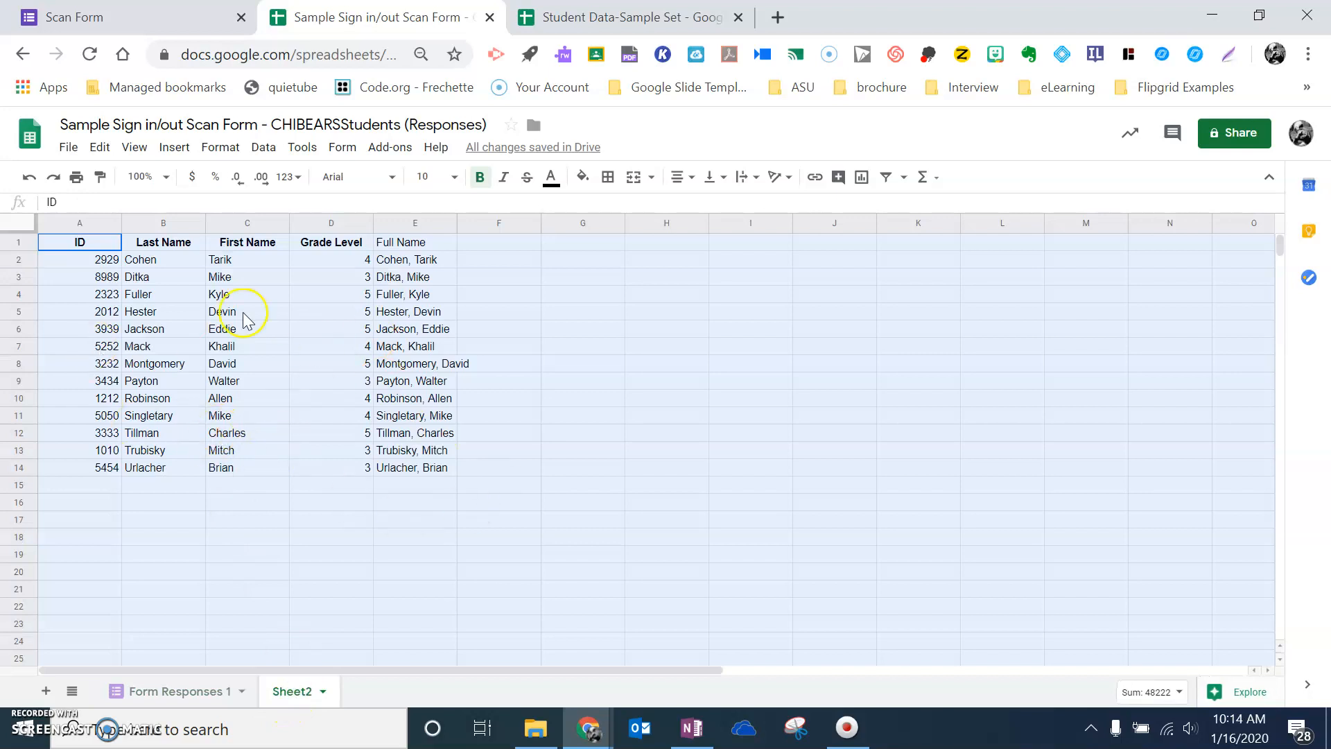
pyautogui.click(164, 694)
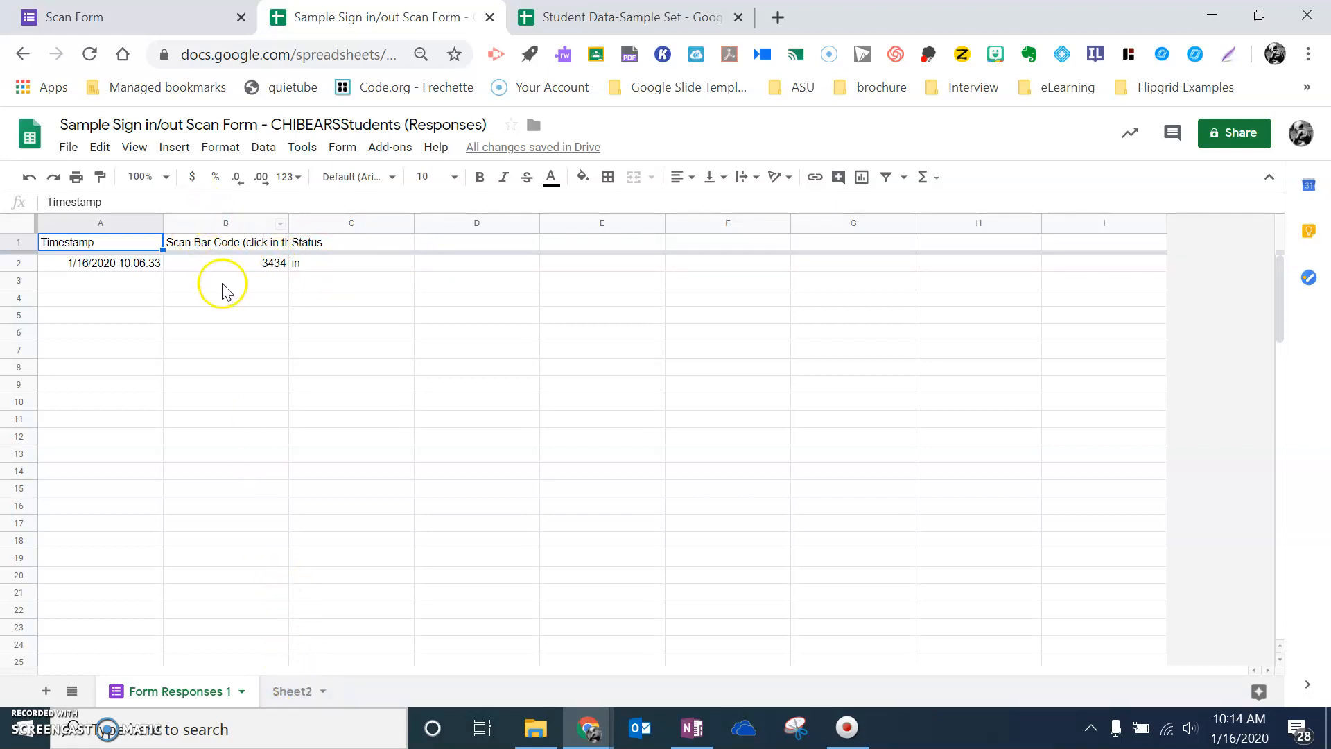
pyautogui.click(295, 691)
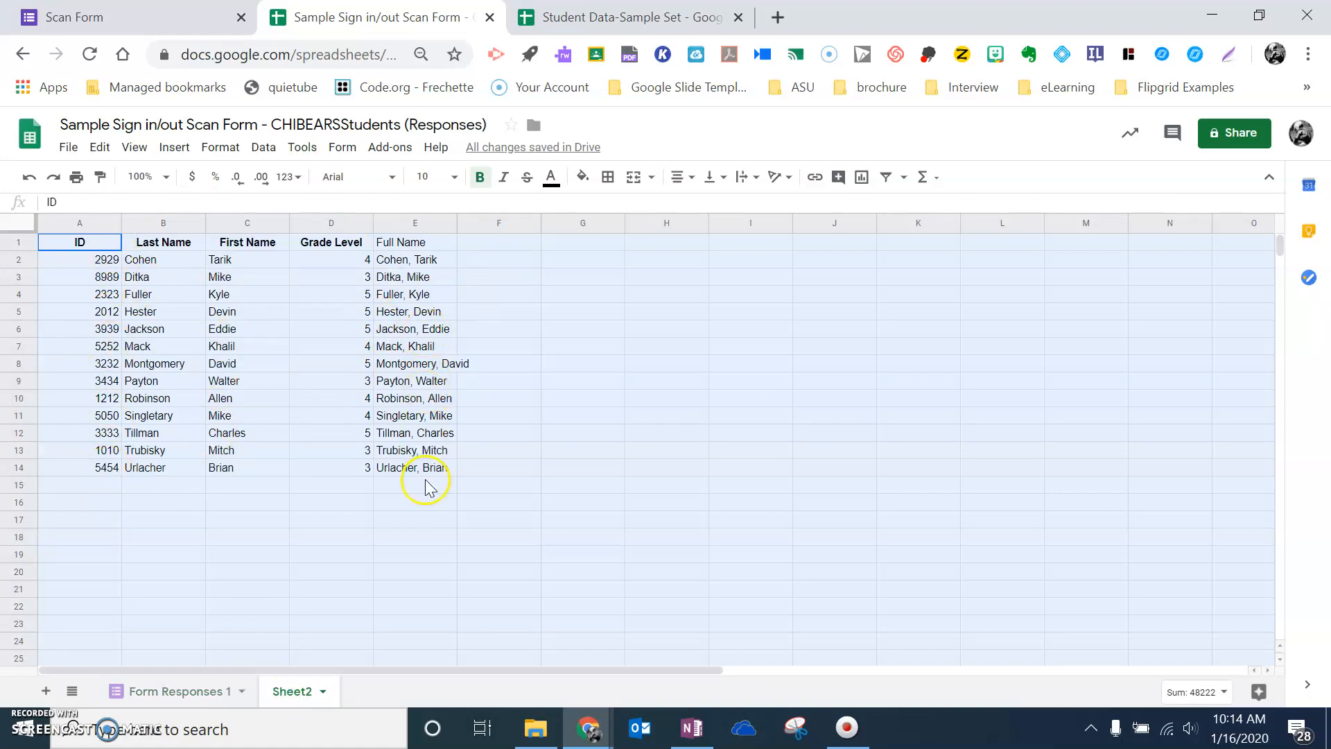
pyautogui.click(179, 690)
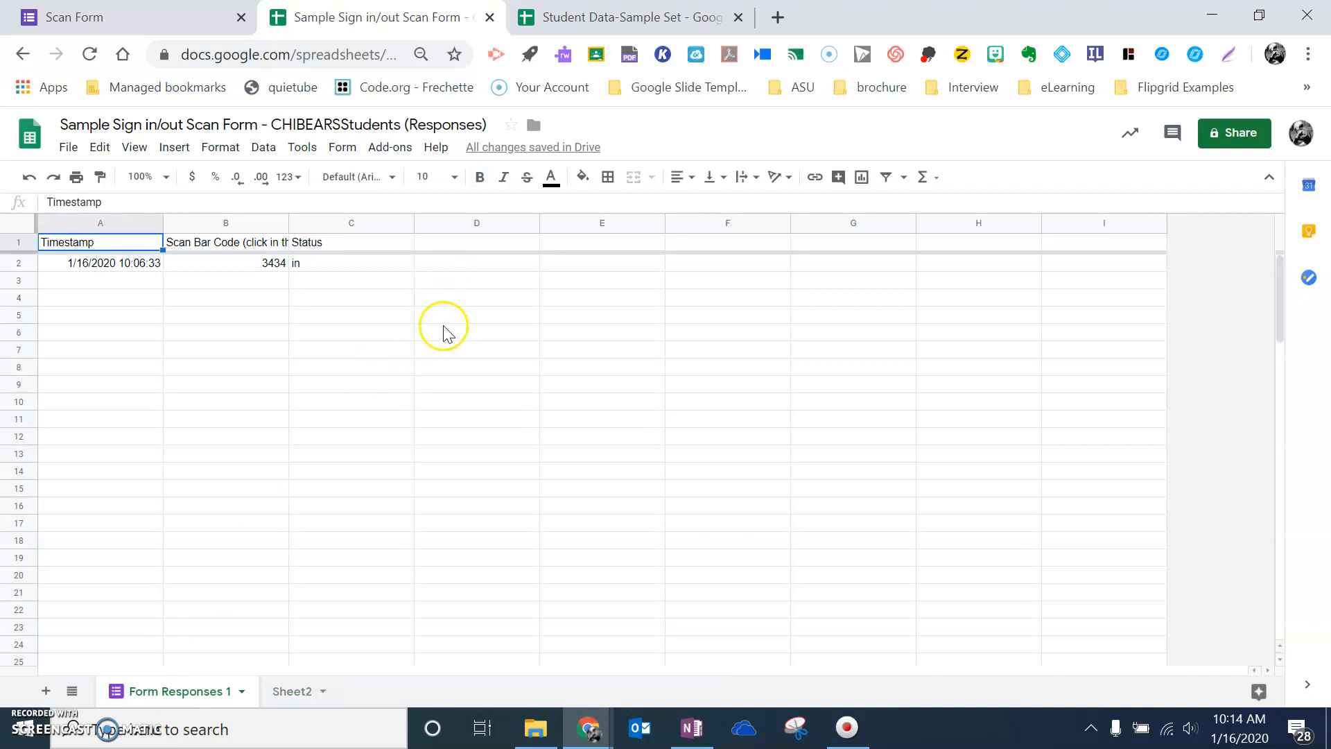
# Step: Begin a formula in cell D1 of Form Responses 1 with VLOOKUP nested inside ARRAYFORMULA
pyautogui.click(458, 244)
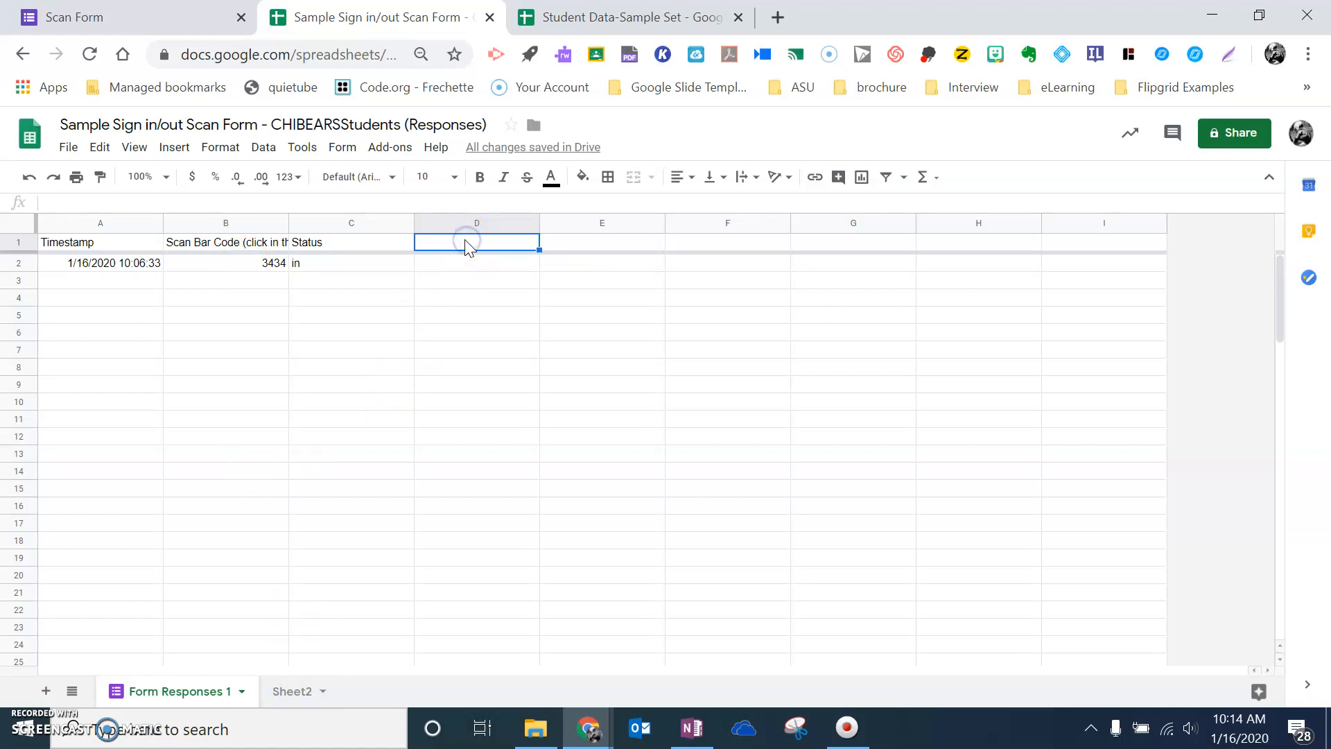
pyautogui.write('=')
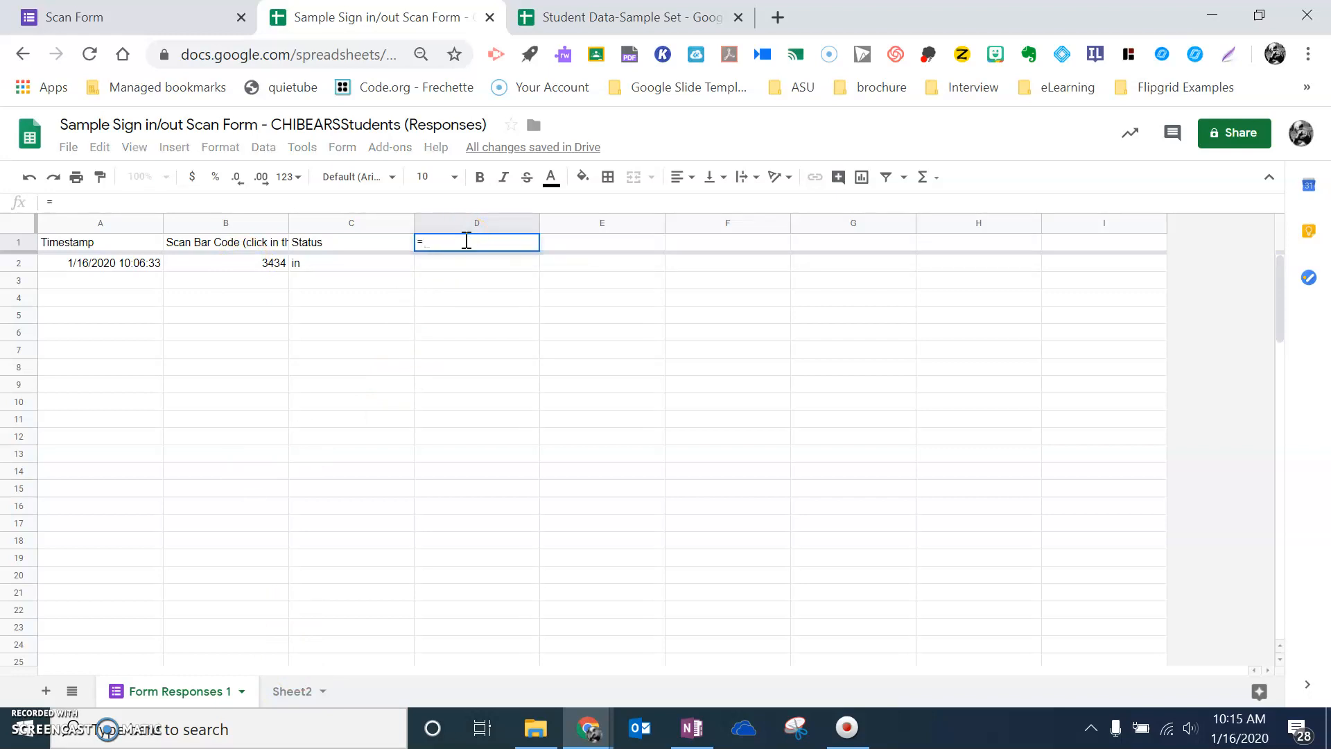
pyautogui.write('arra')
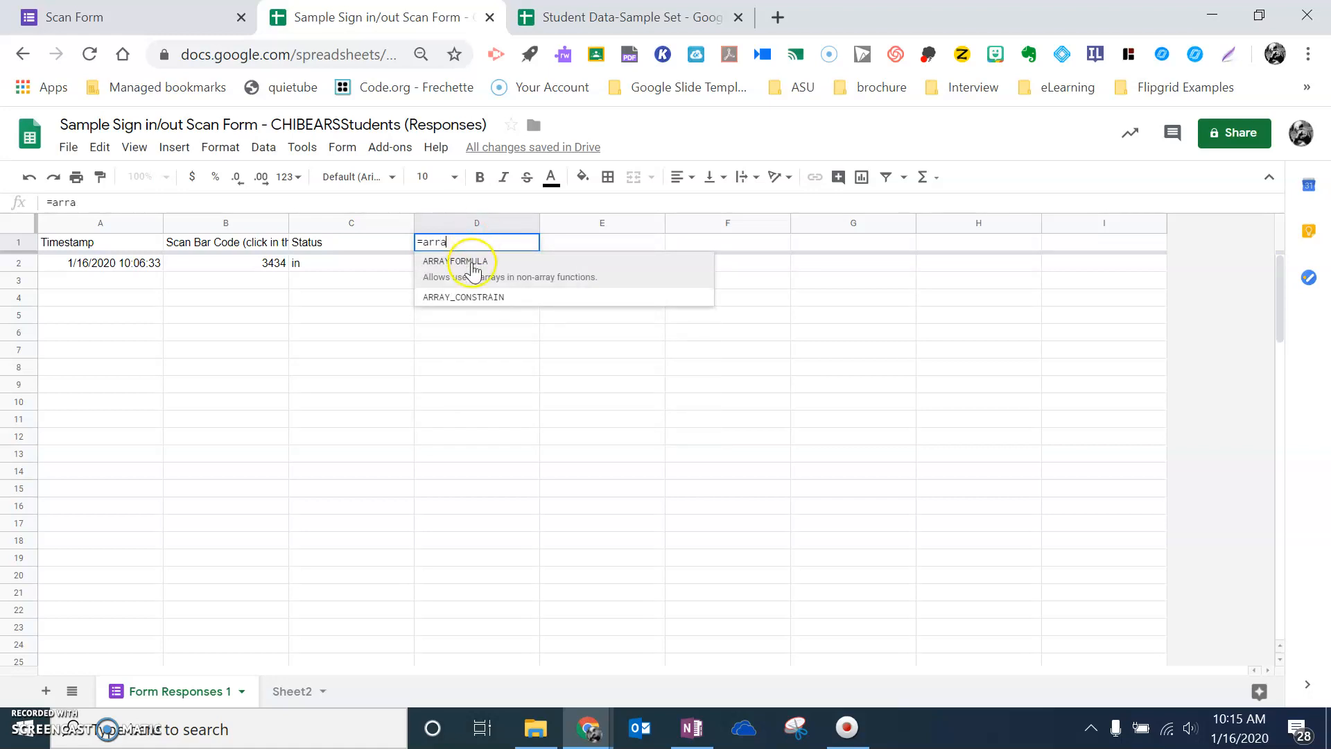
pyautogui.click(470, 269)
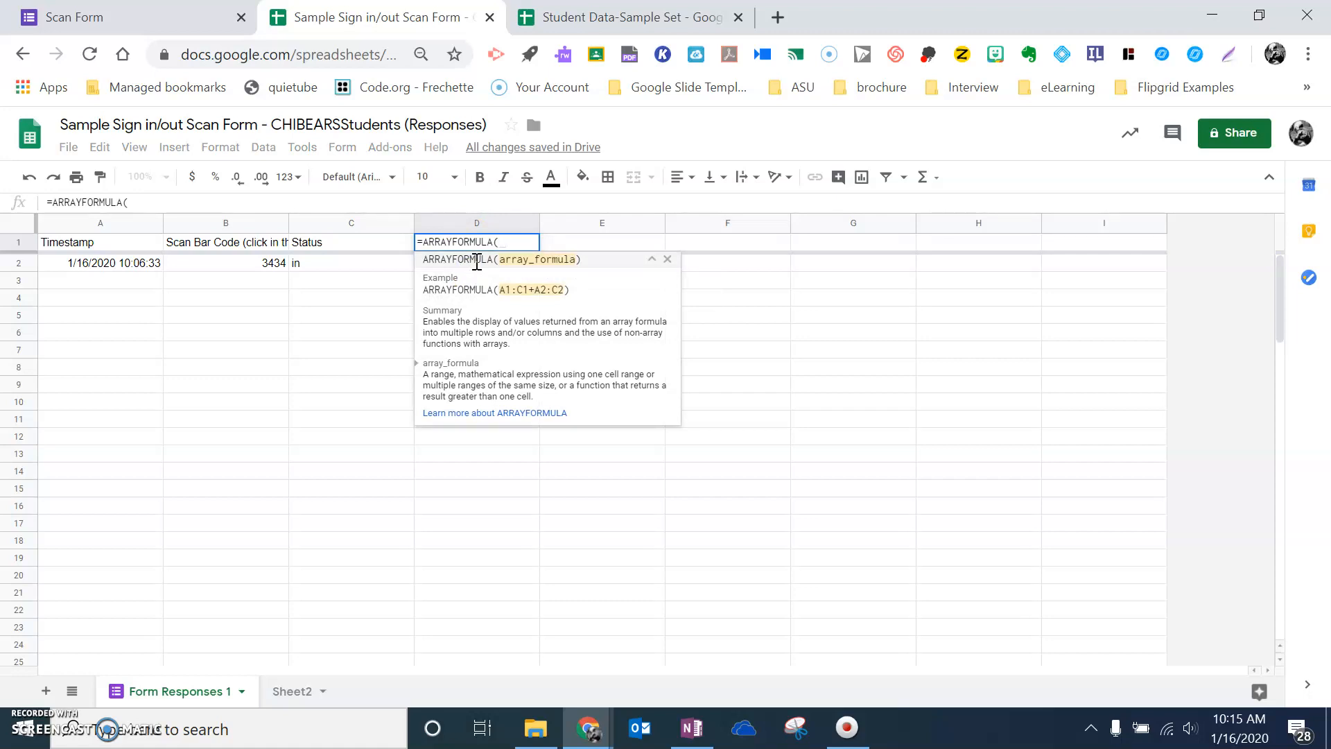
pyautogui.write('vloo')
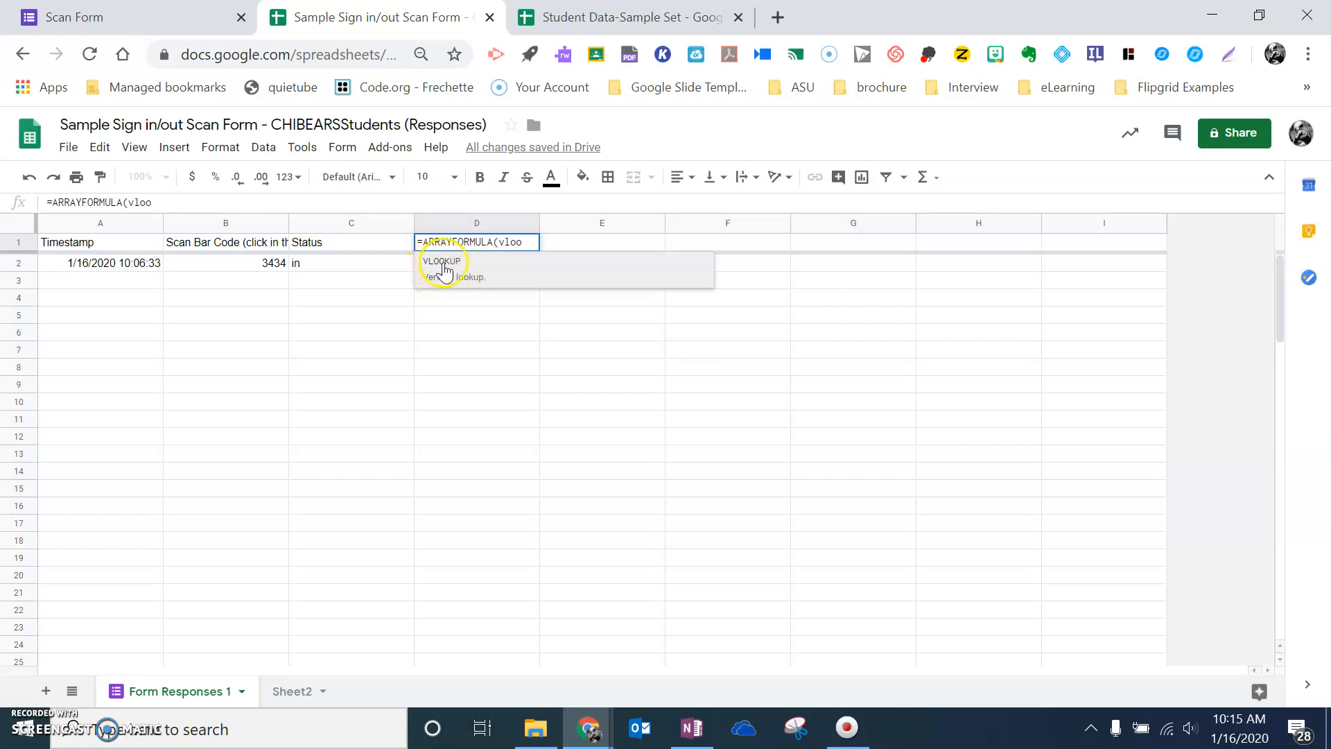
pyautogui.click(444, 269)
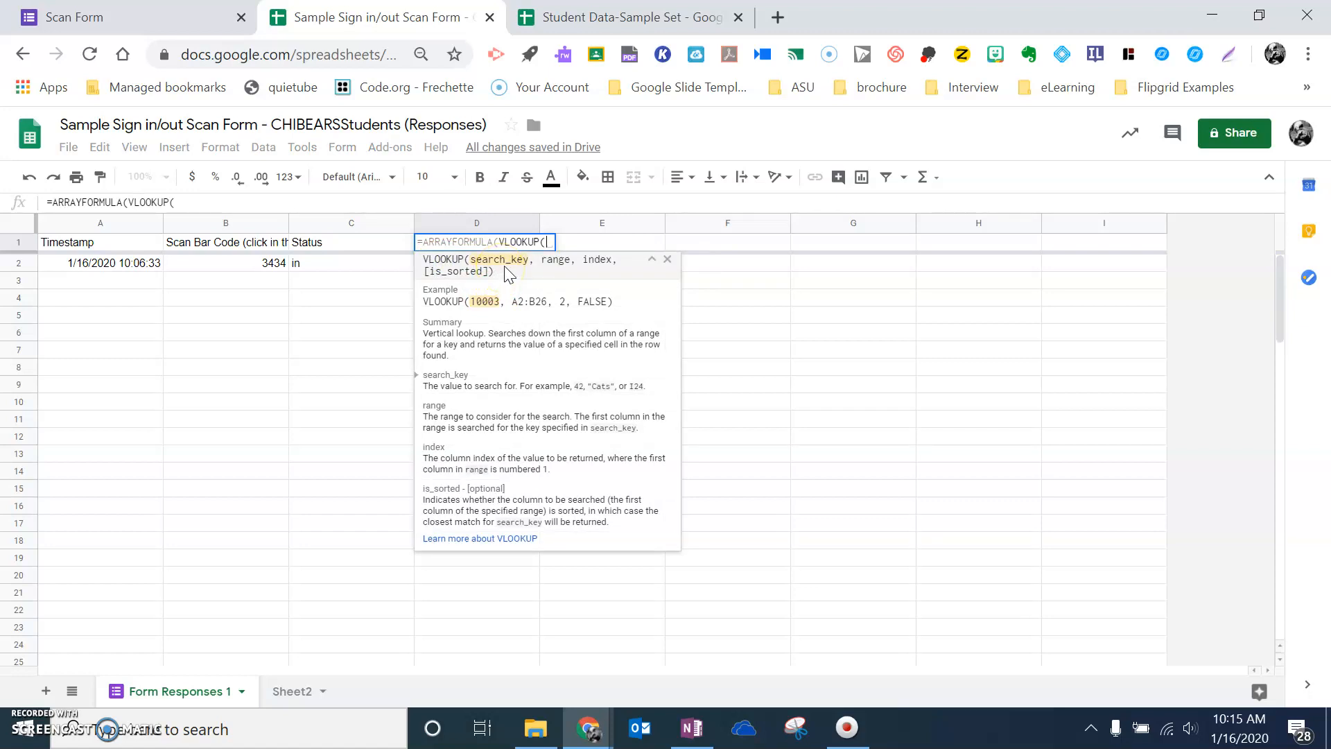
# Step: Set the VLOOKUP search key to B1:B and its range to all of Sheet2 (Sheet2!1:1001)
pyautogui.click(484, 265)
pyautogui.write('B1')
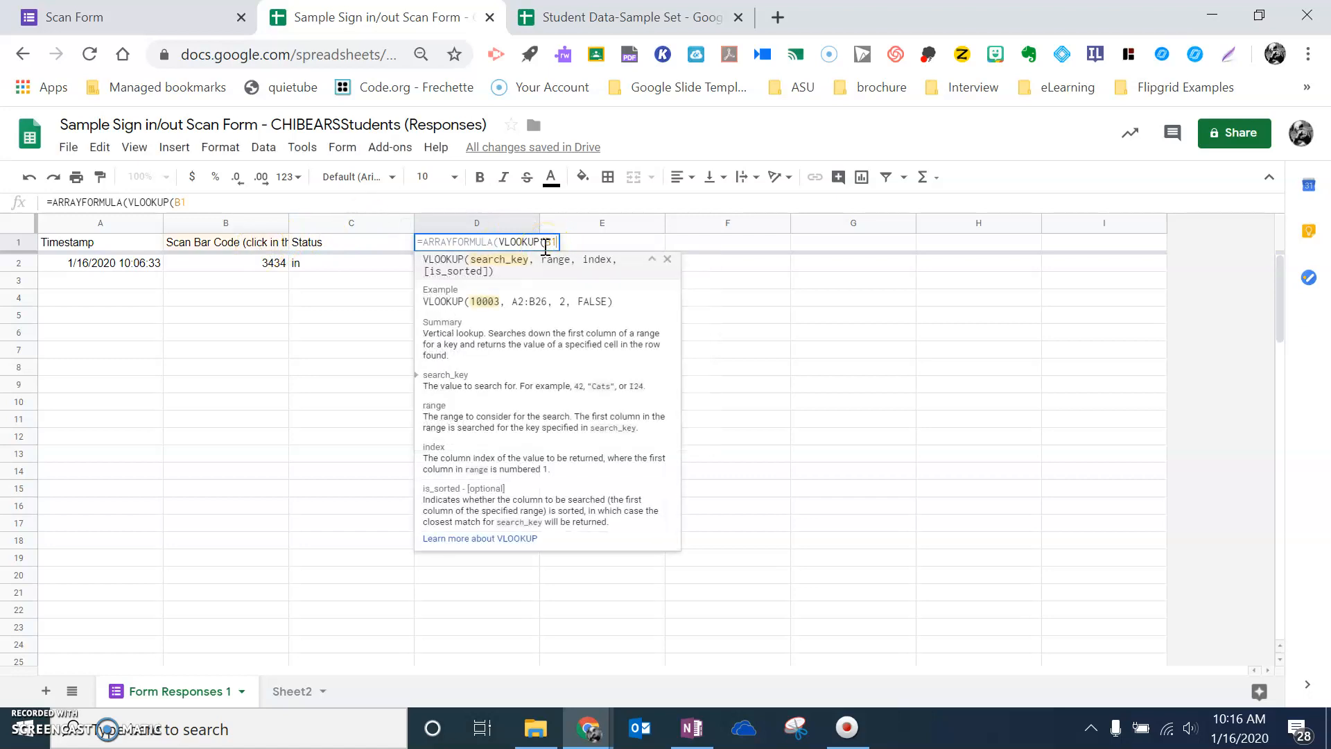
pyautogui.write(':B')
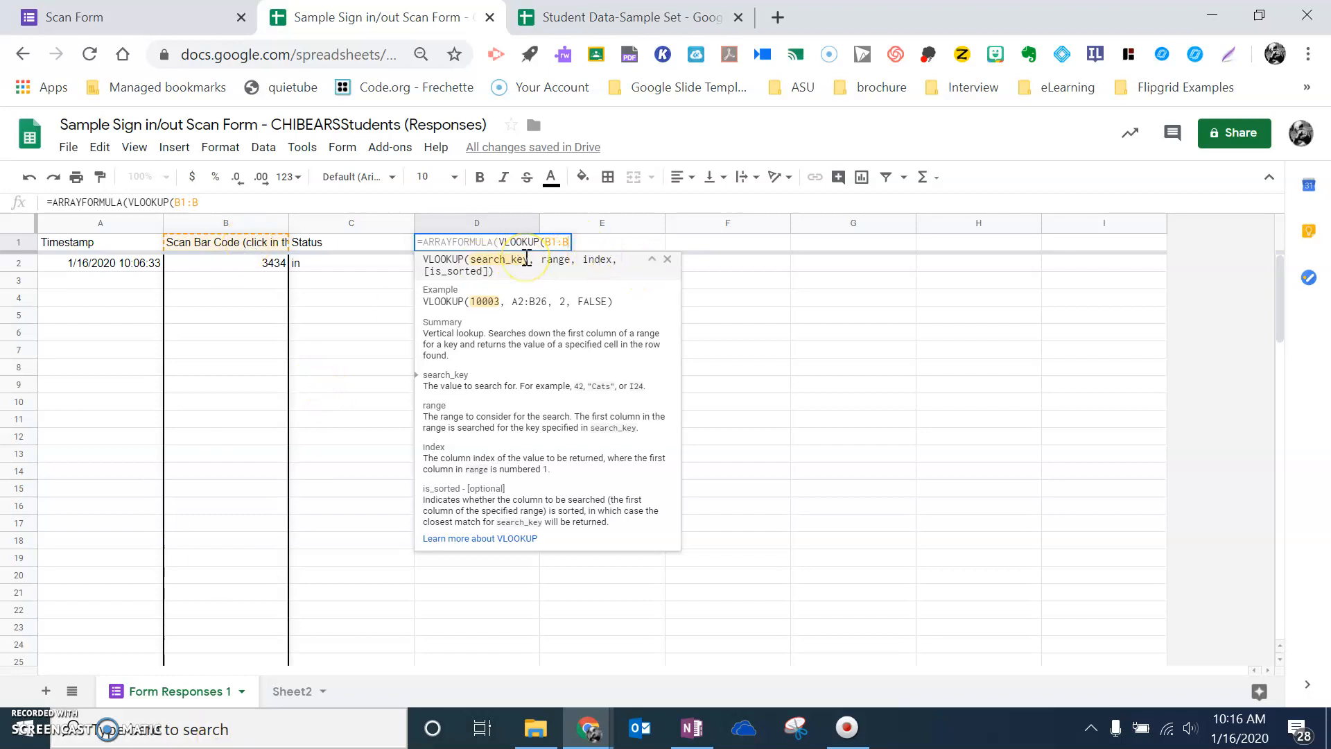
pyautogui.write(',')
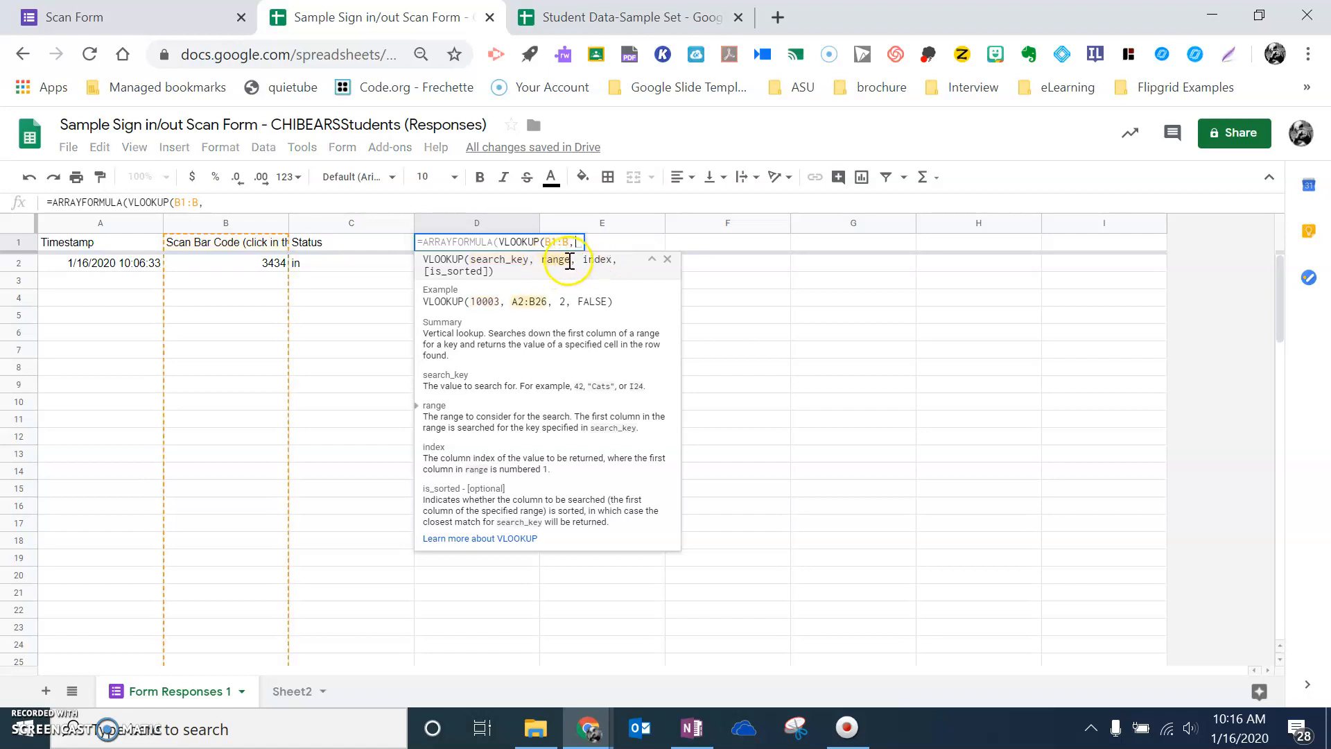
pyautogui.click(295, 693)
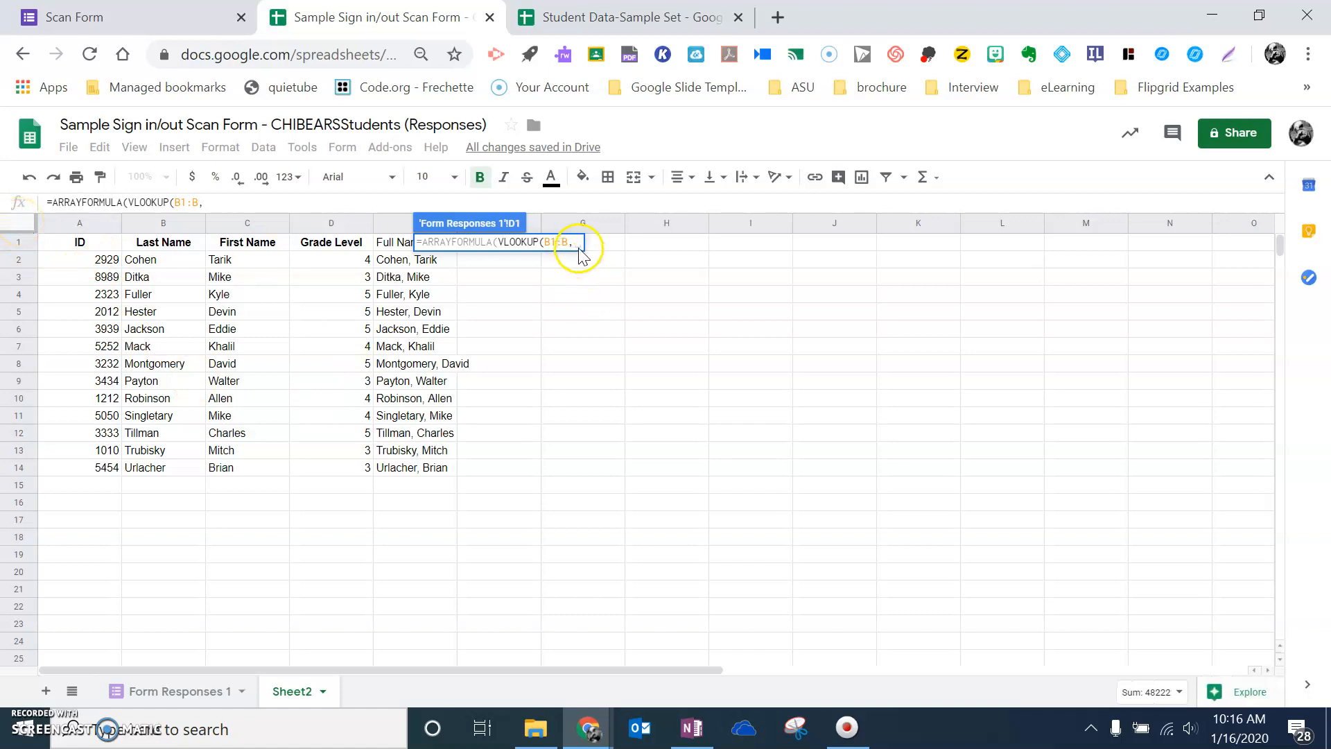
pyautogui.click(18, 226)
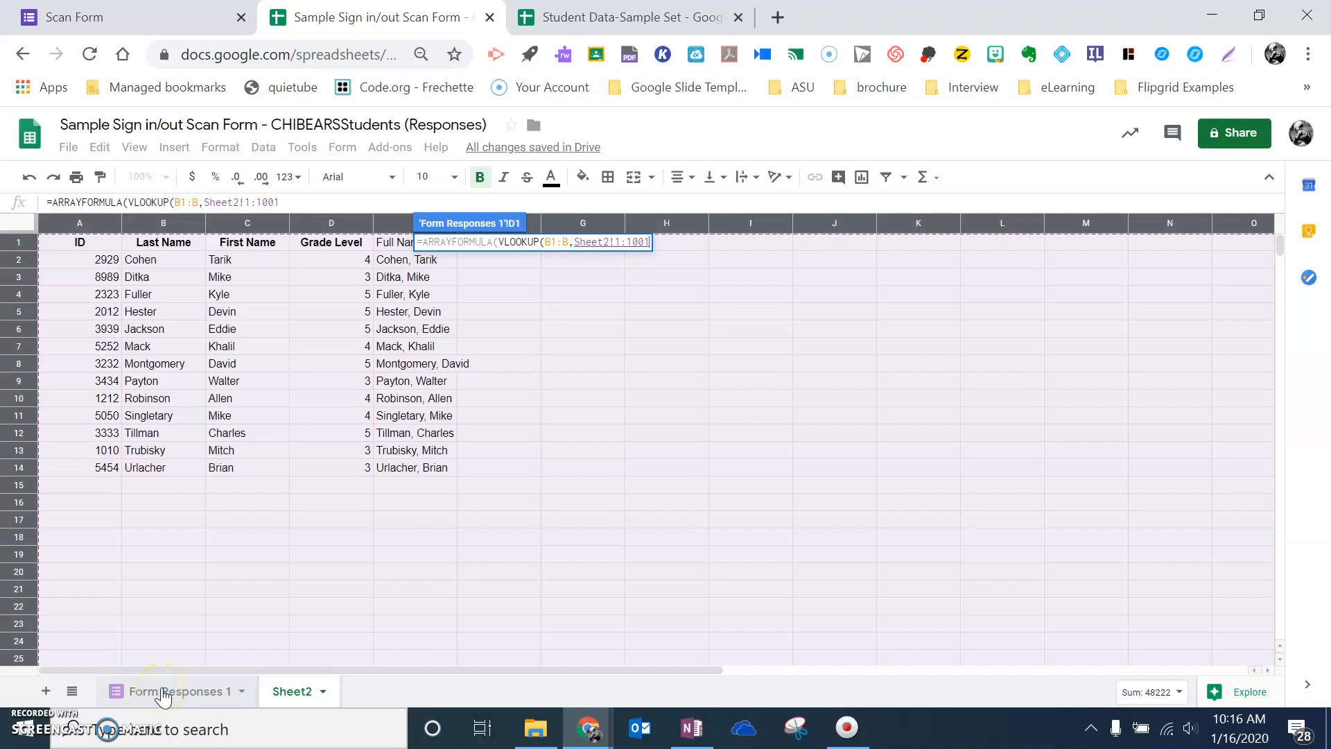
pyautogui.write(',')
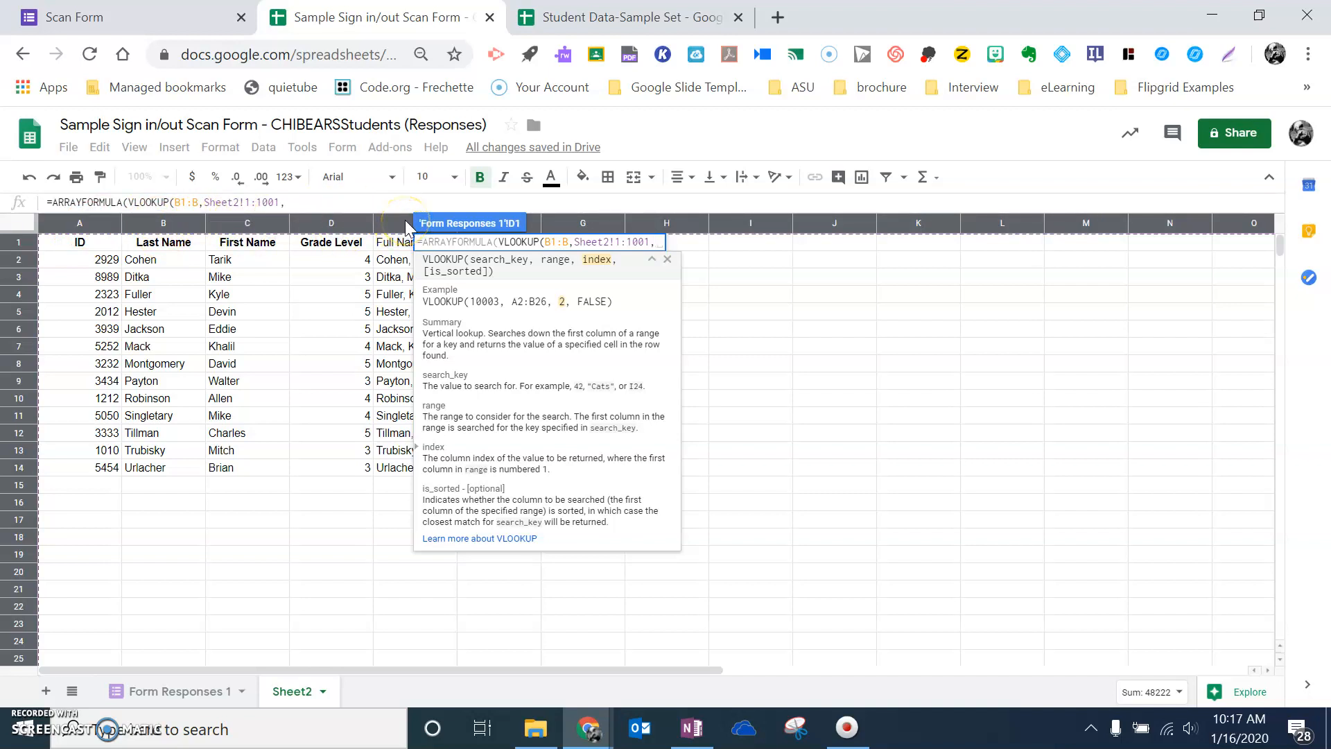
# Step: Complete the D1 formula with column index 5 and FALSE for is_sorted, and check the returned name against Sheet2
pyautogui.write('5')
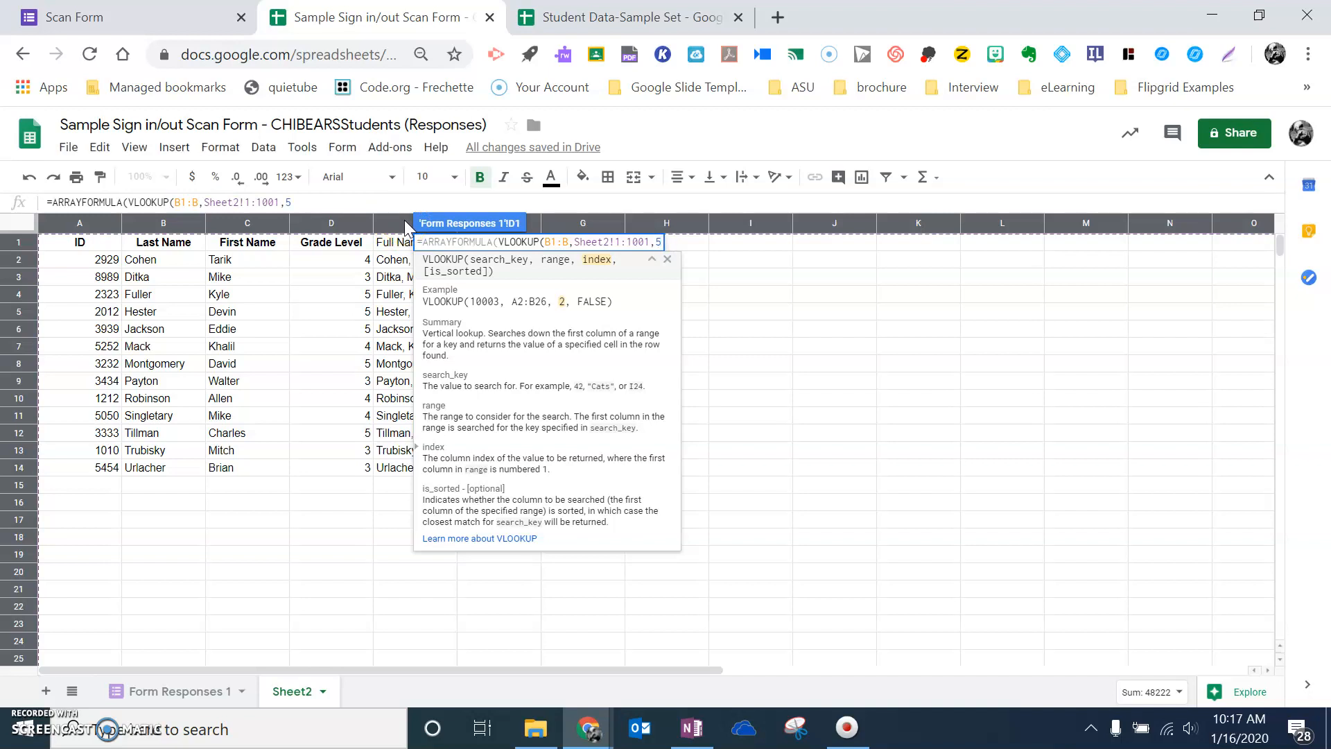
pyautogui.write(',')
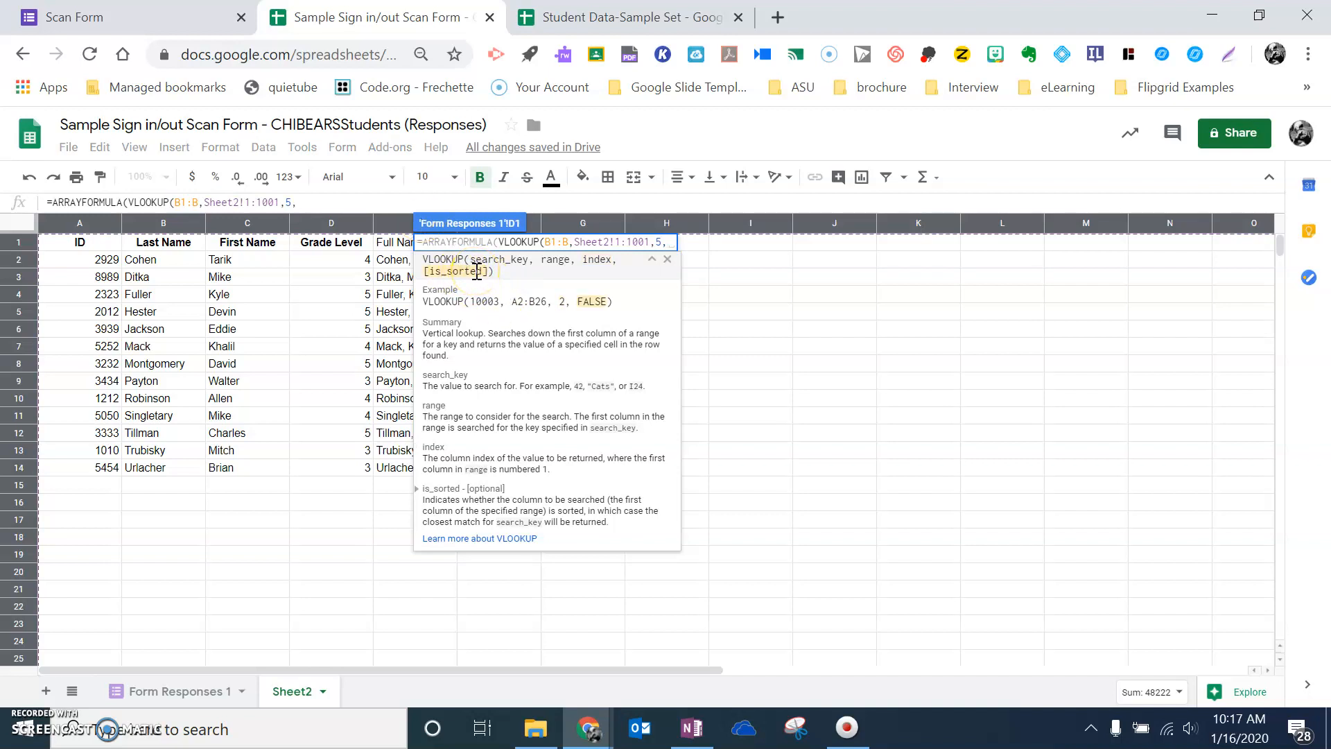
pyautogui.write('Fa')
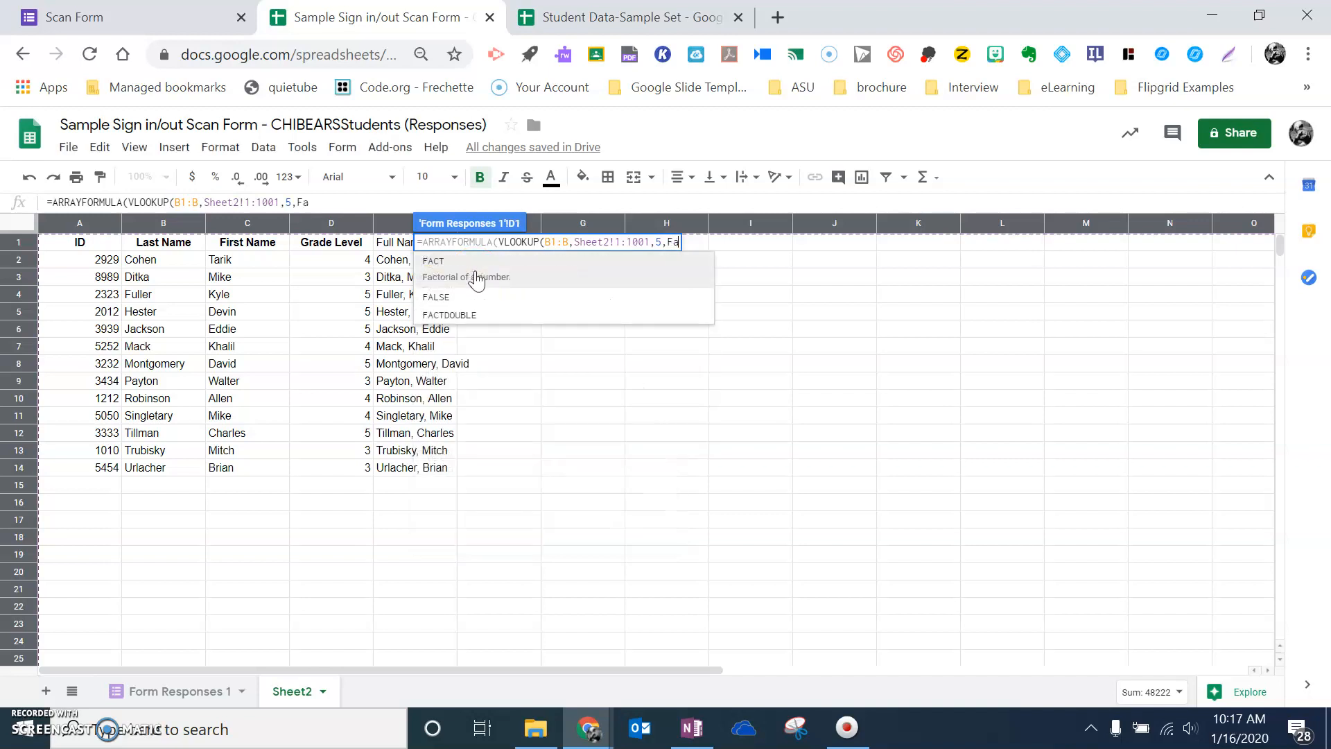
pyautogui.click(441, 288)
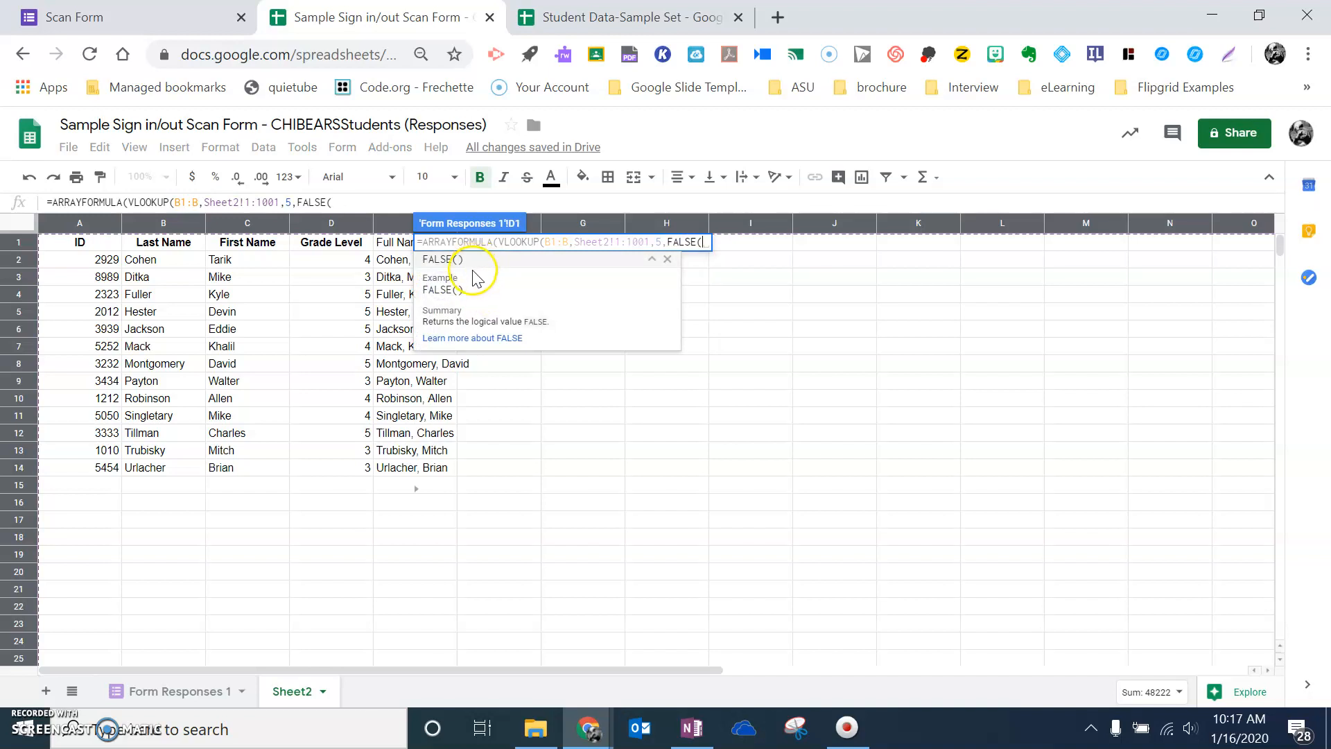
pyautogui.press('BackSpace')
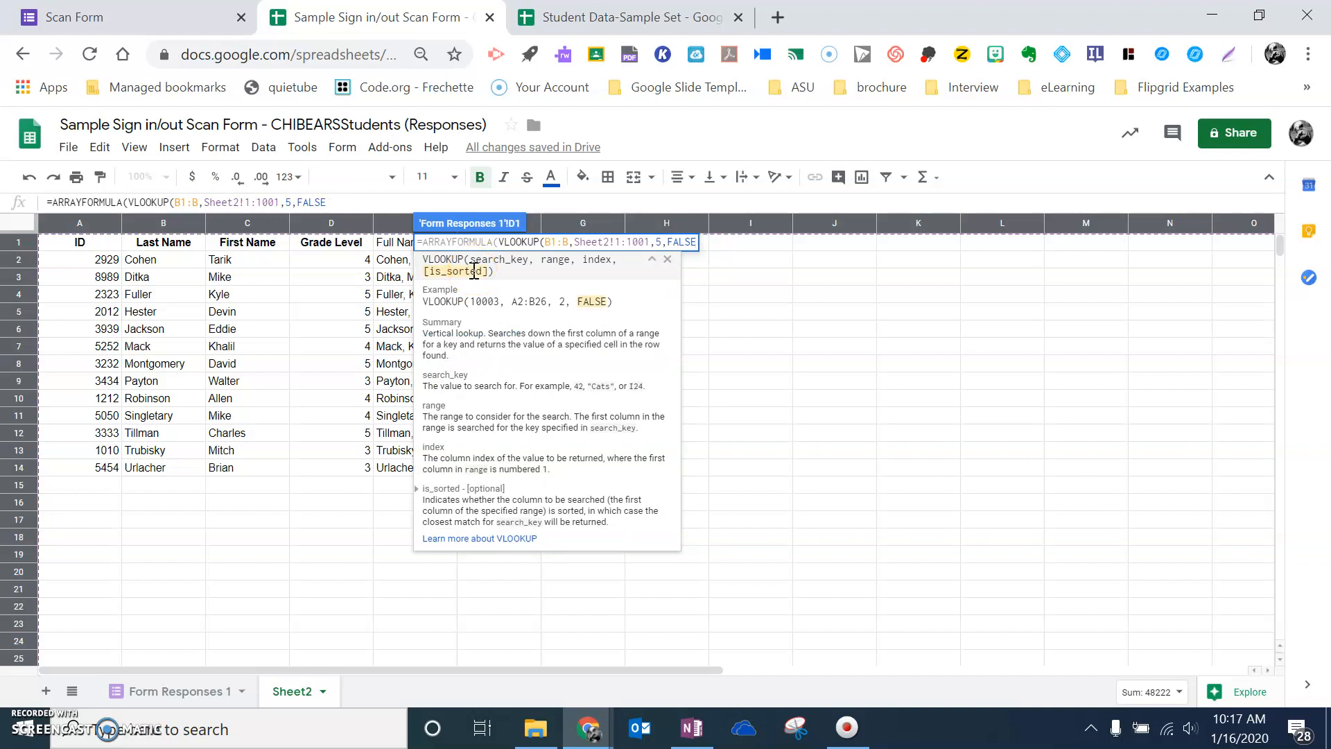
pyautogui.press('Return')
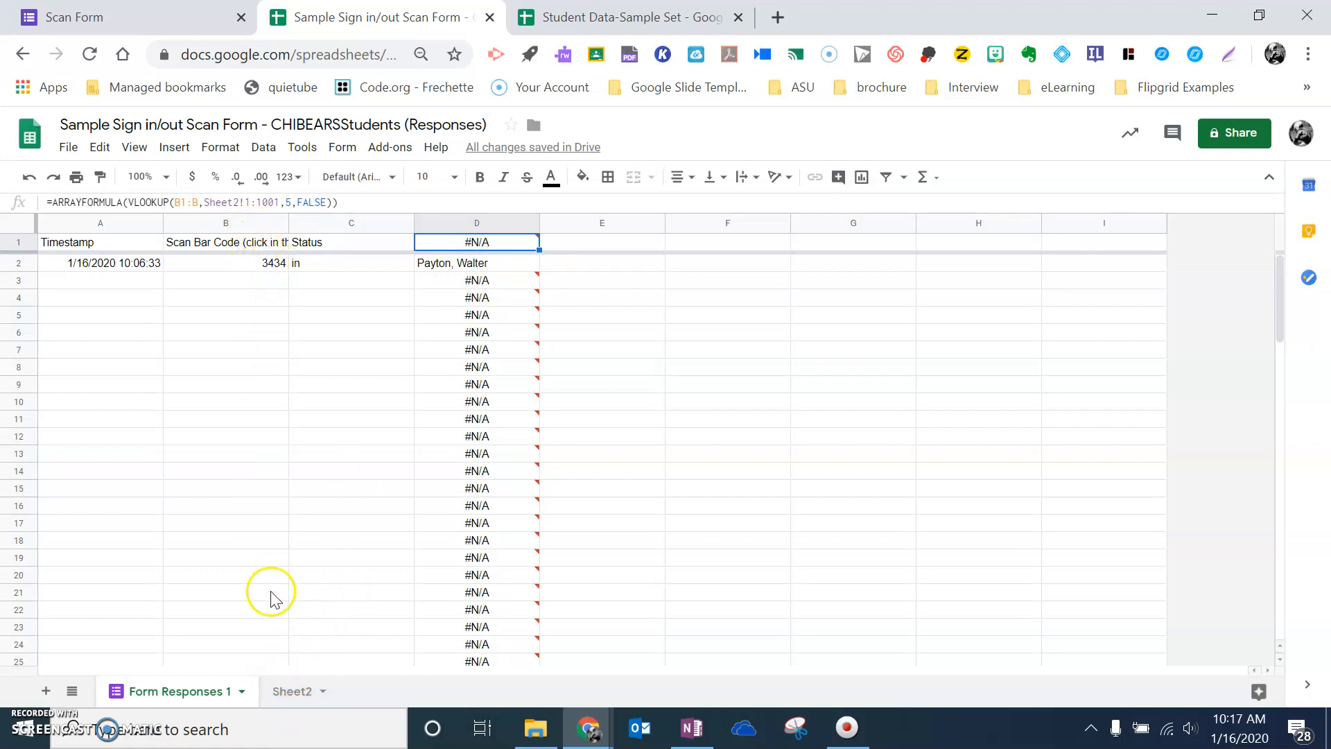
pyautogui.click(286, 692)
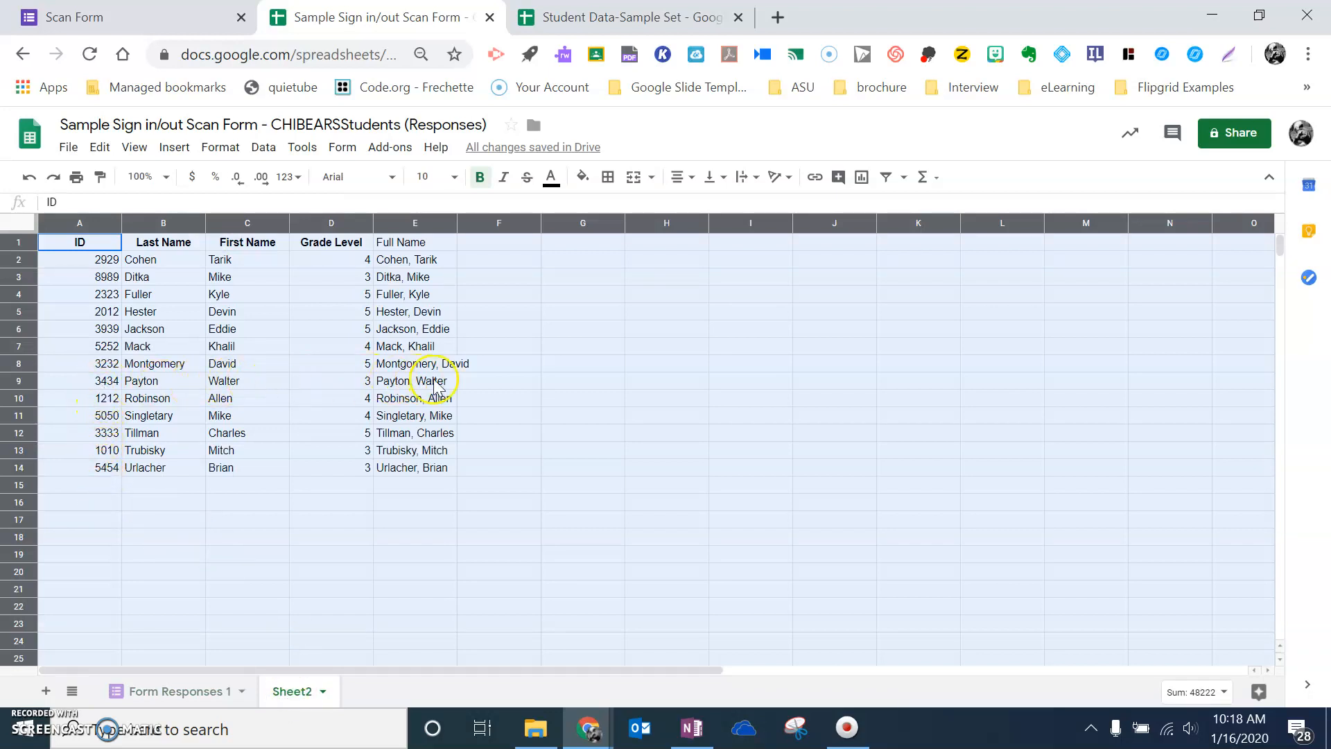
pyautogui.click(186, 691)
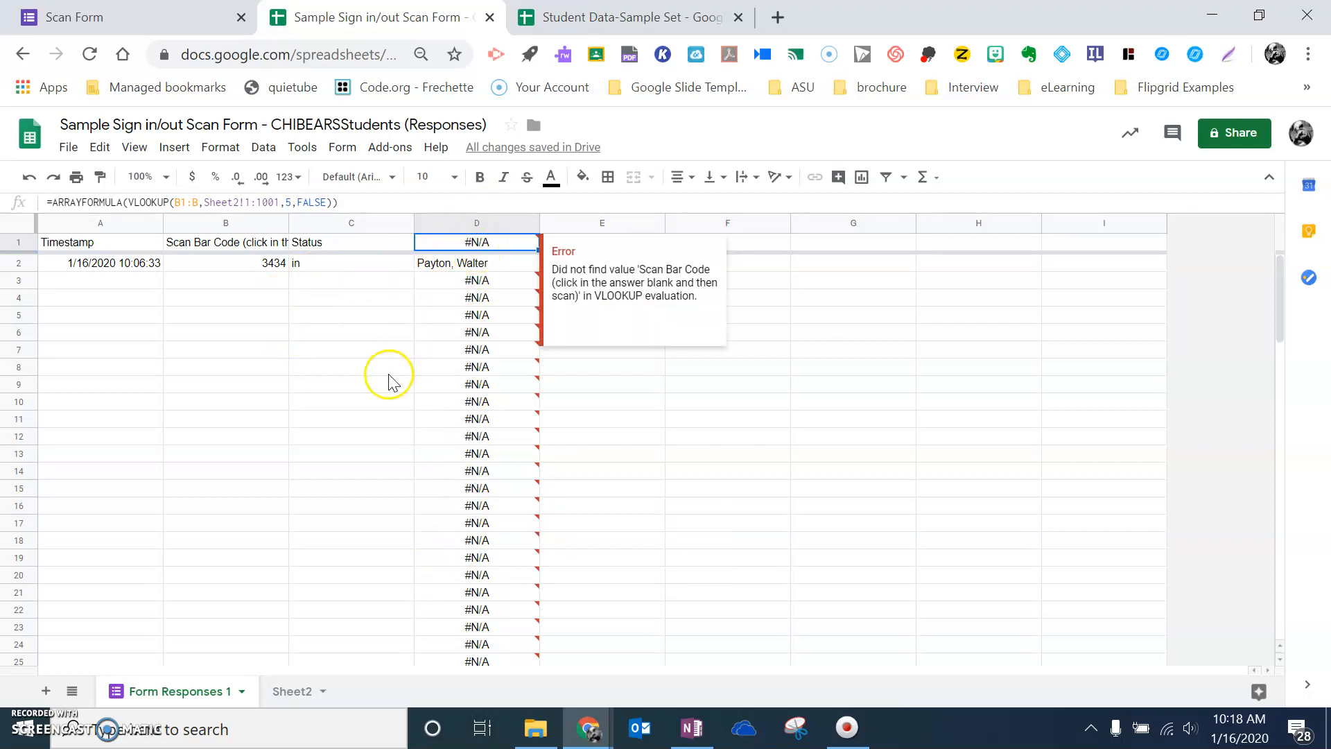
# Step: Submit a Scan Form response with the student's bar code number and the status "out"
pyautogui.click(111, 21)
pyautogui.click(441, 299)
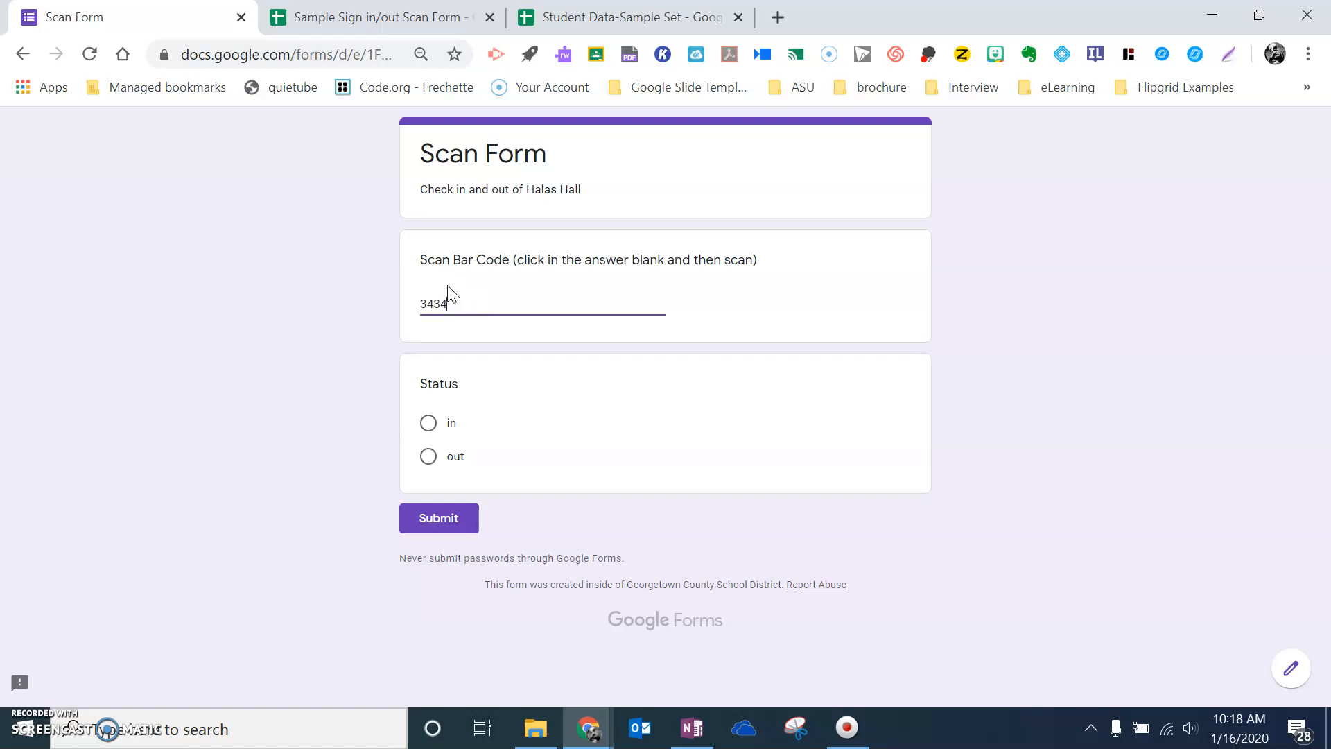
pyautogui.click(428, 457)
pyautogui.click(441, 520)
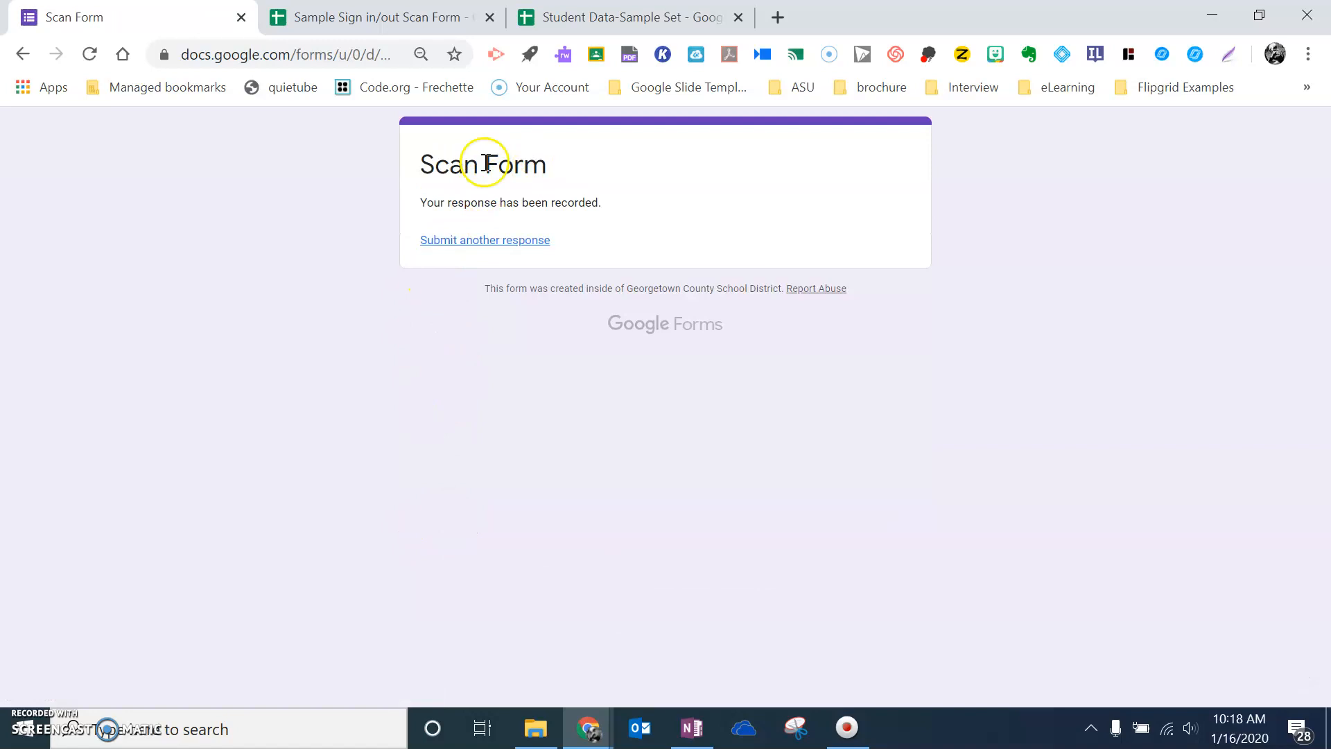
# Step: Open a blank Scan Form for another response and check the latest submission's looked-up name in the responses spreadsheet
pyautogui.click(492, 243)
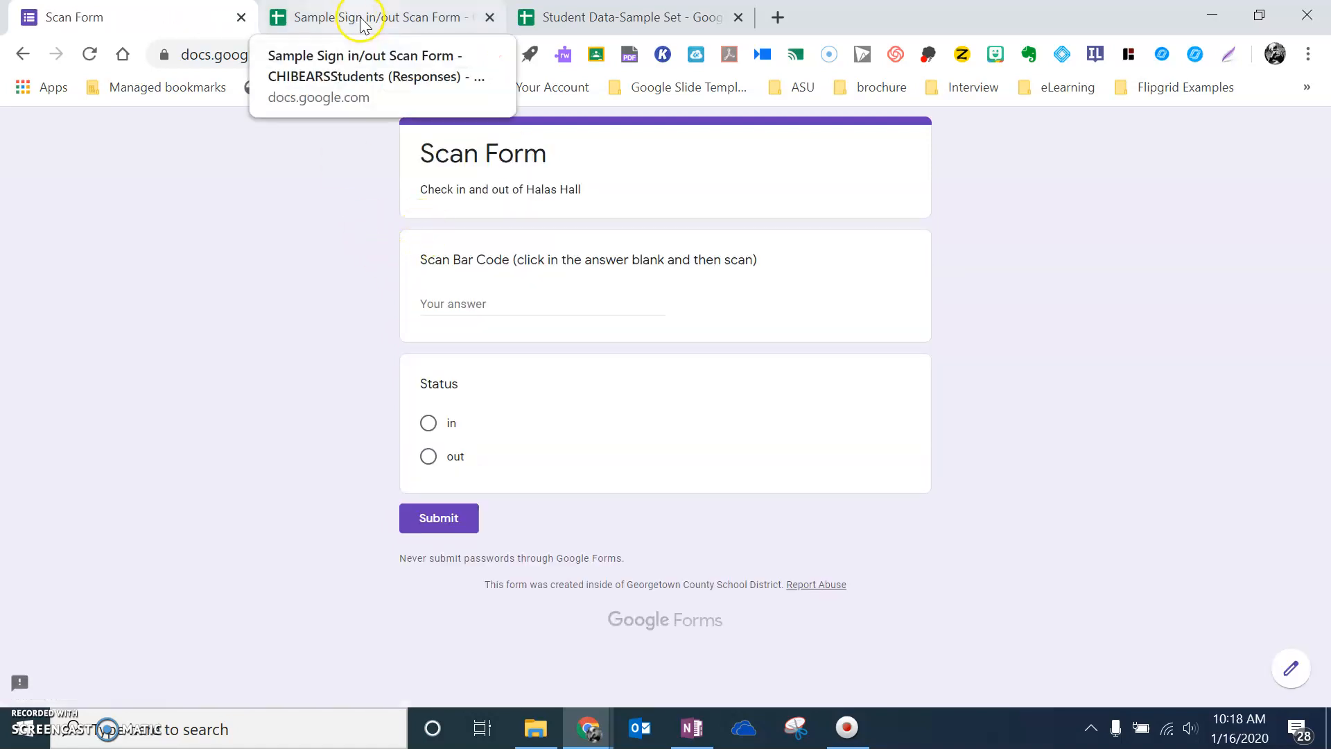
pyautogui.click(362, 20)
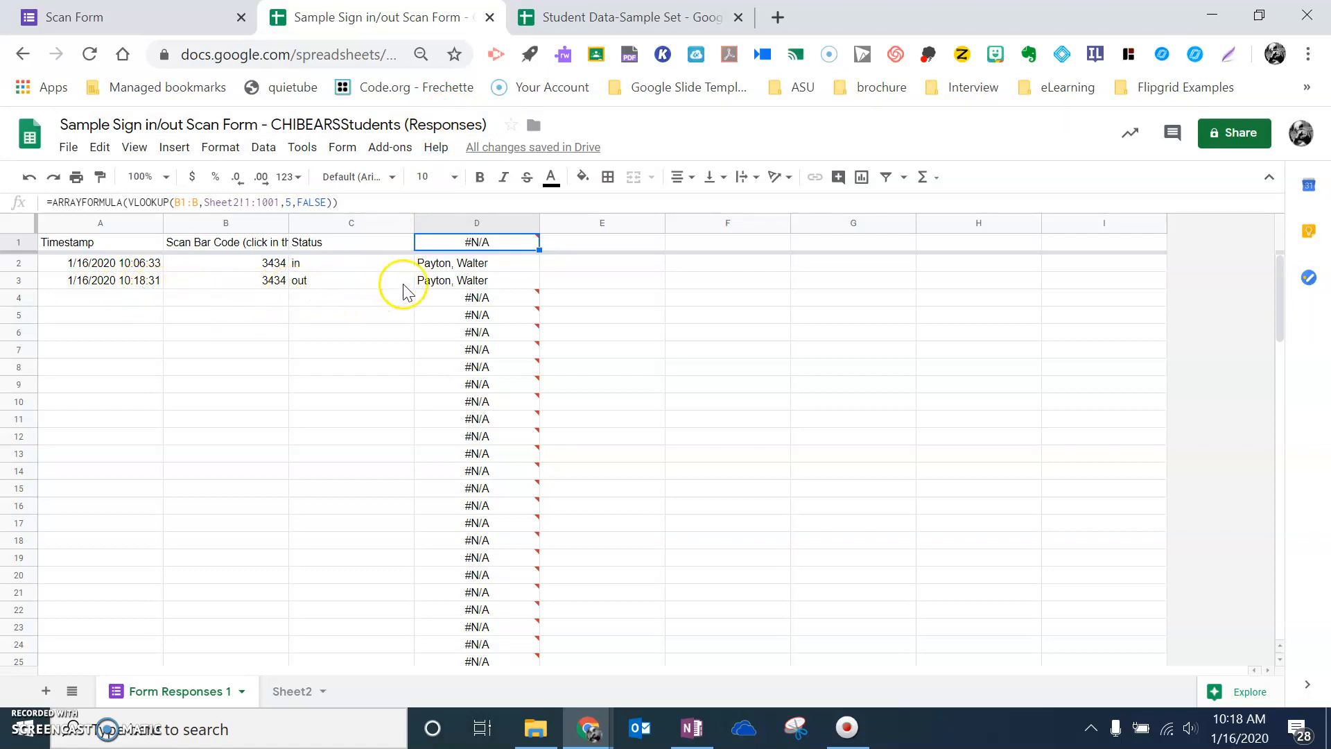
# Step: Submit another Scan Form response with a different student's bar code number and the status "in"
pyautogui.click(143, 19)
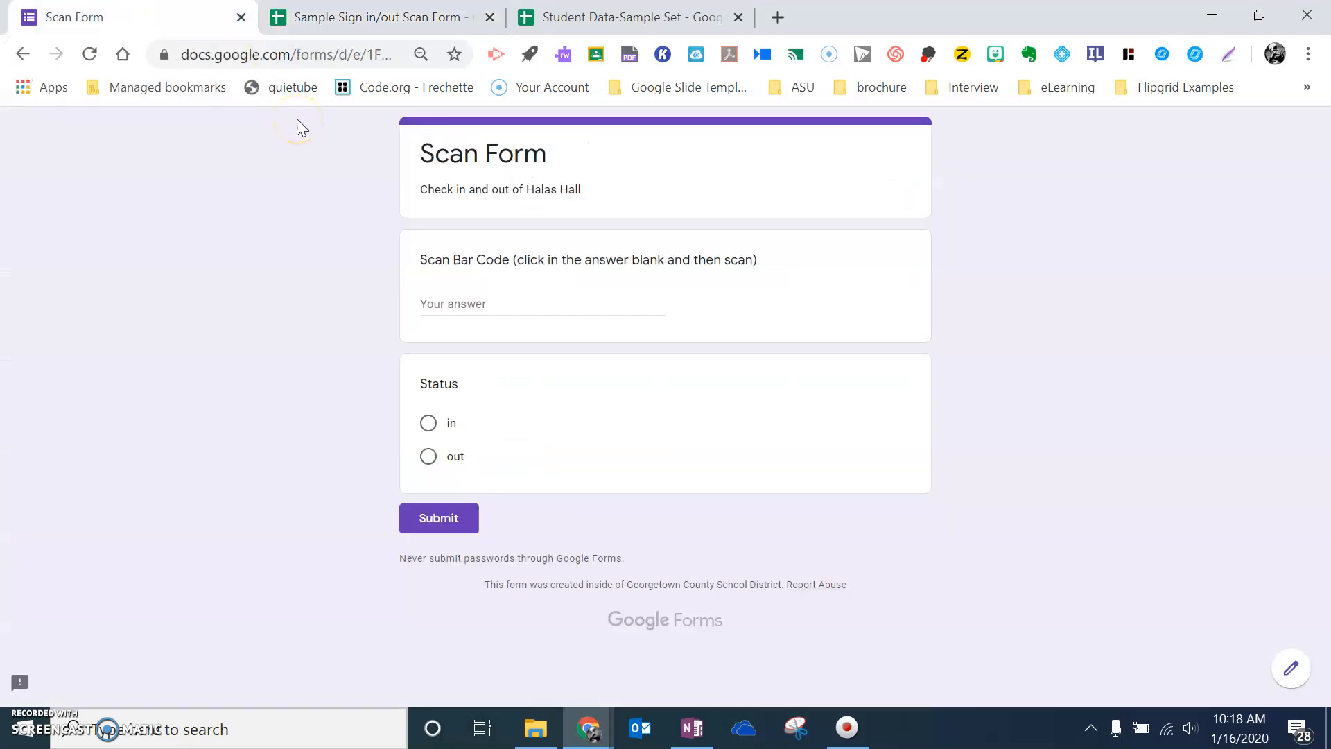
pyautogui.click(444, 305)
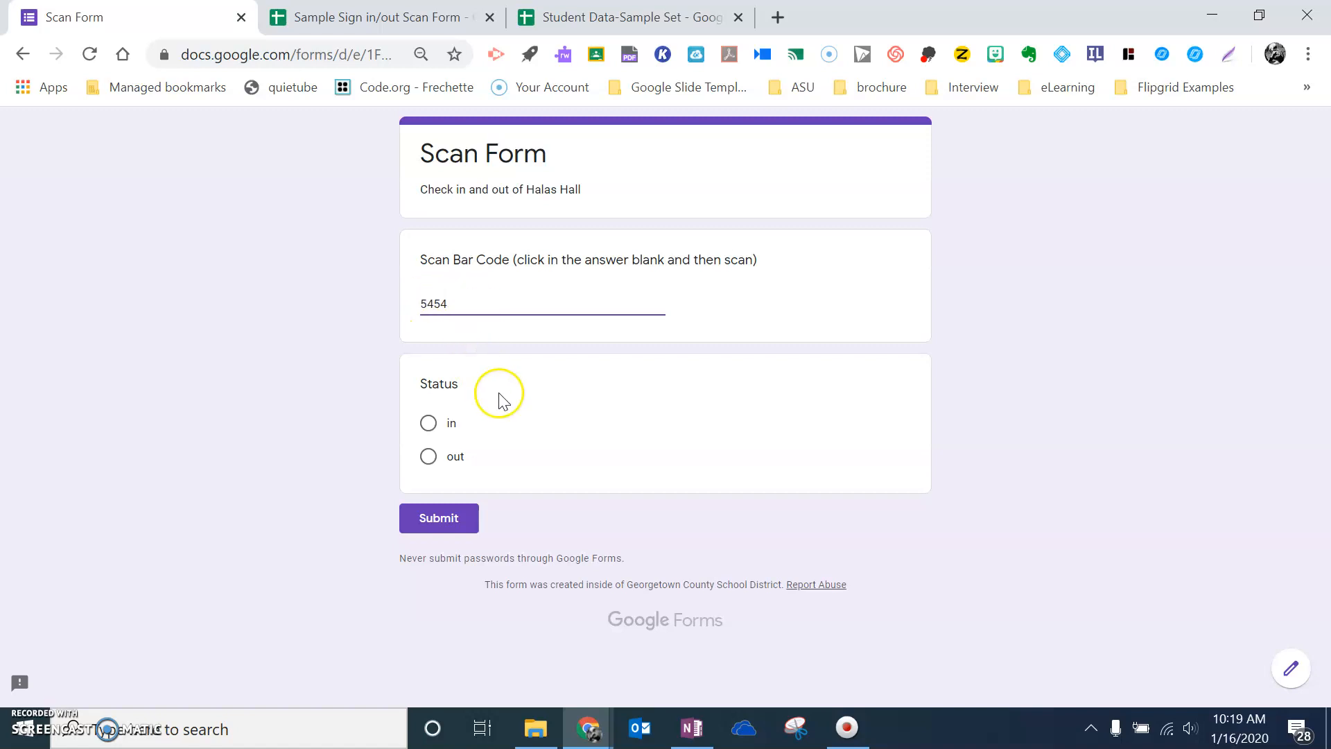
pyautogui.click(429, 423)
pyautogui.click(445, 522)
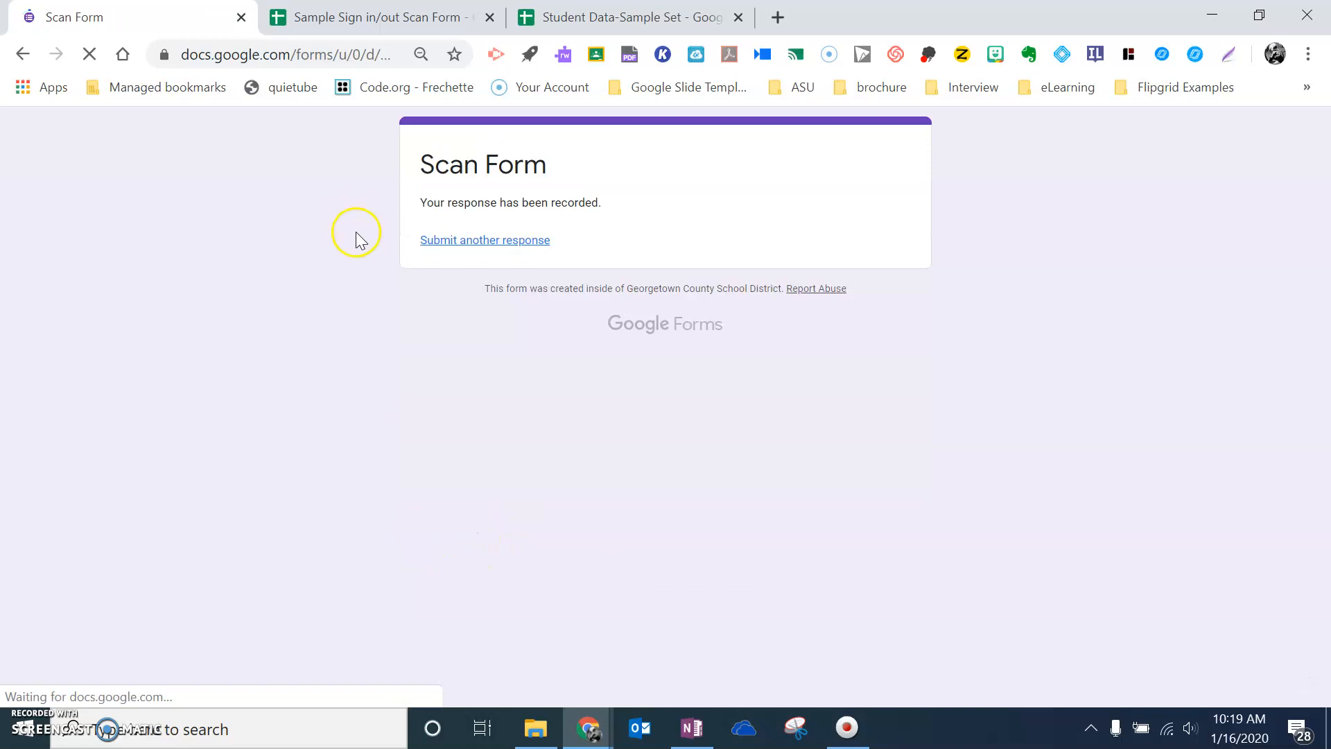
# Step: Compare the looked-up names in column D of Form Responses 1 with Sheet2's student data, and examine an #N/A cell's error note
pyautogui.click(375, 26)
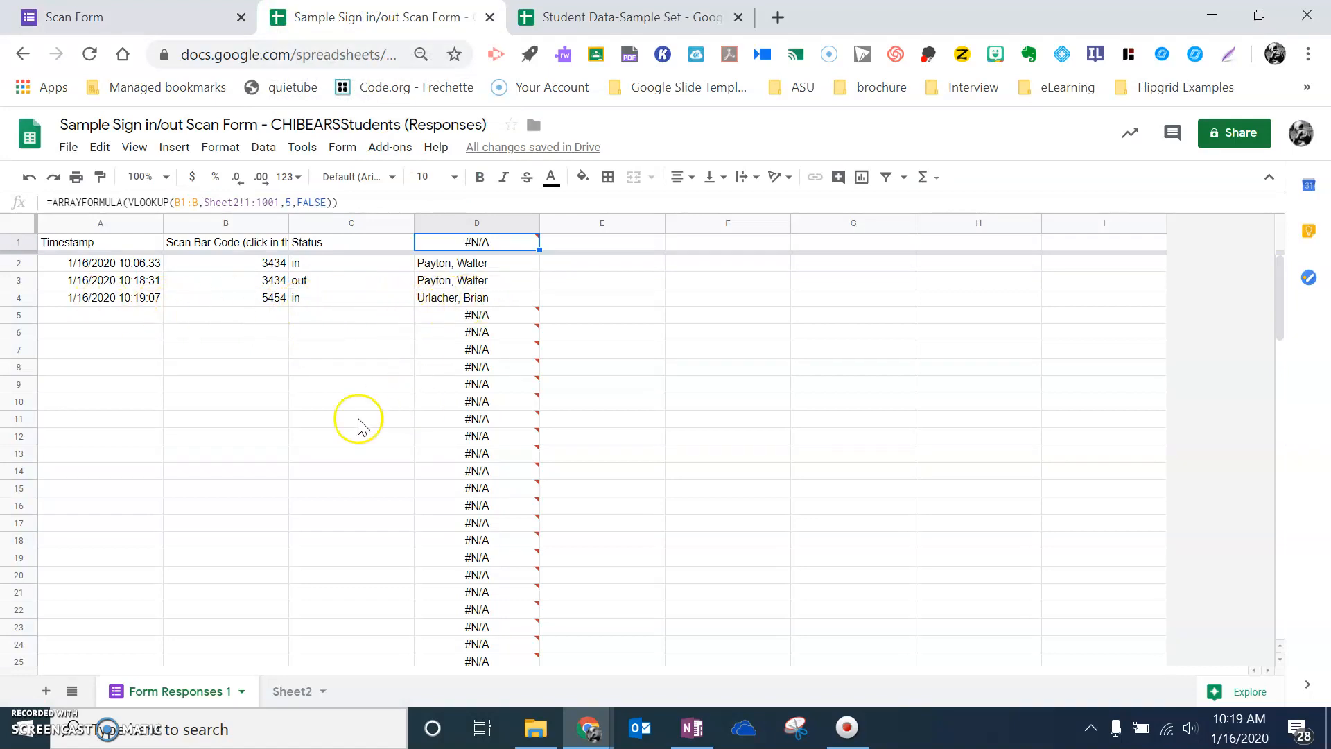
pyautogui.click(296, 691)
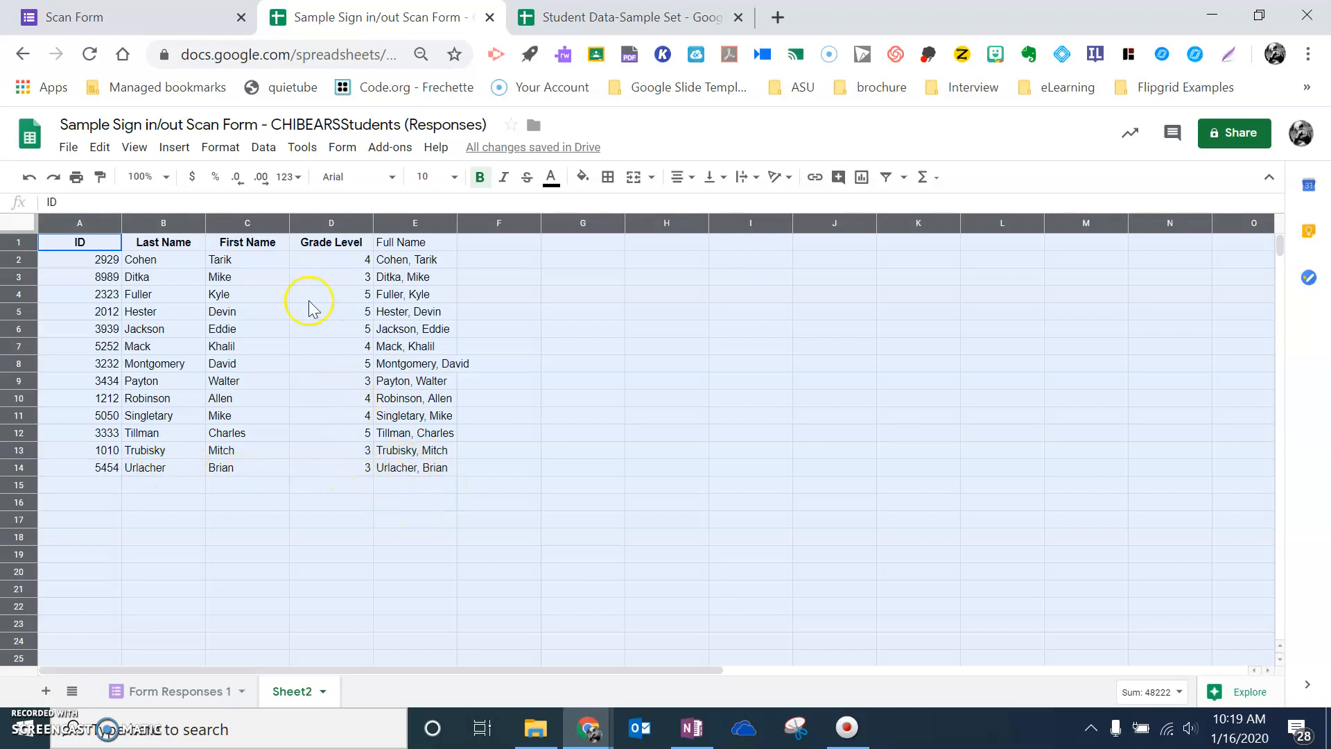
pyautogui.click(128, 17)
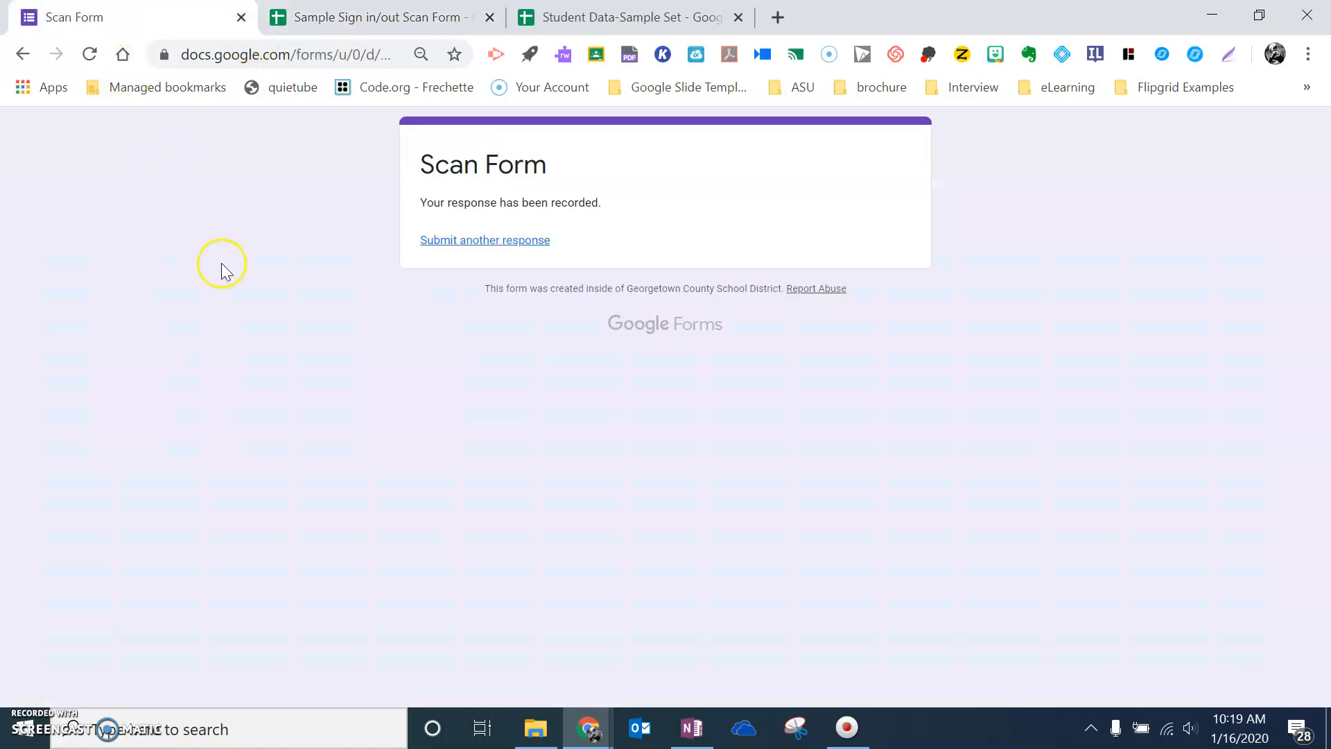
pyautogui.click(347, 17)
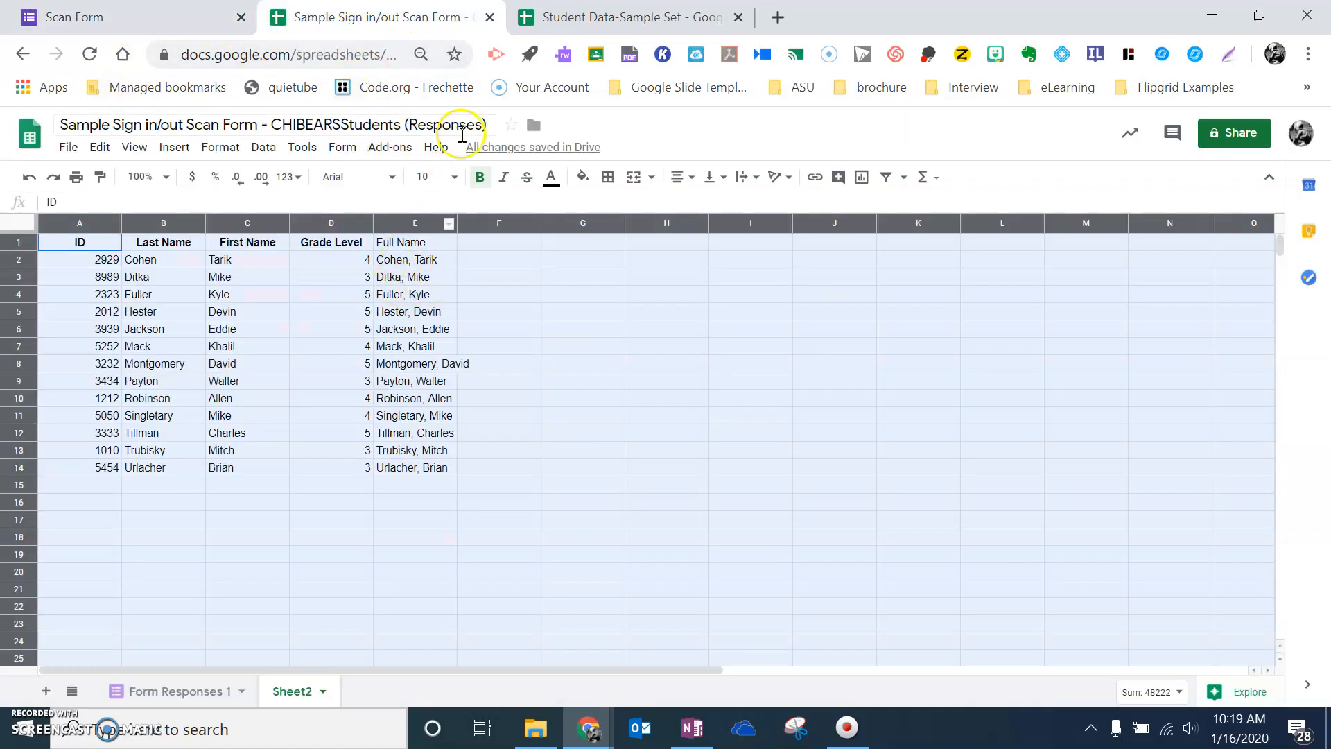
pyautogui.click(185, 691)
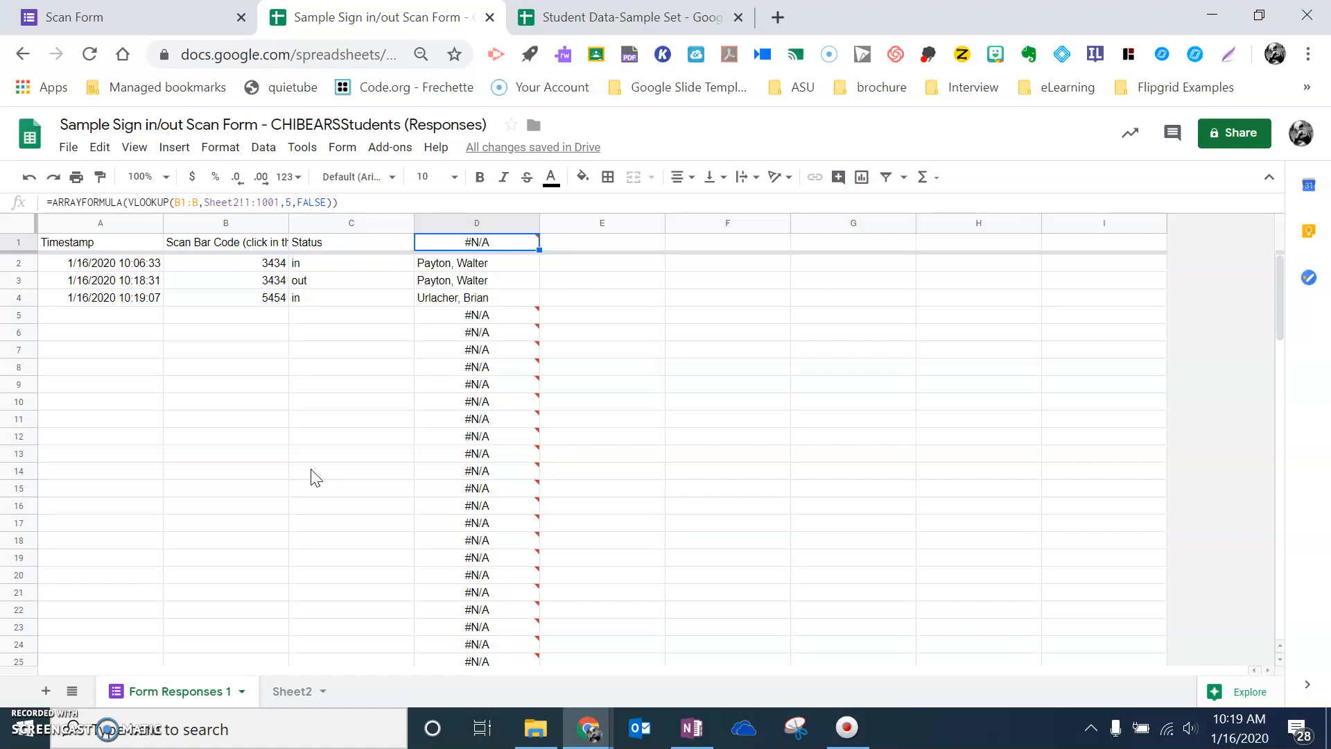
pyautogui.click(292, 690)
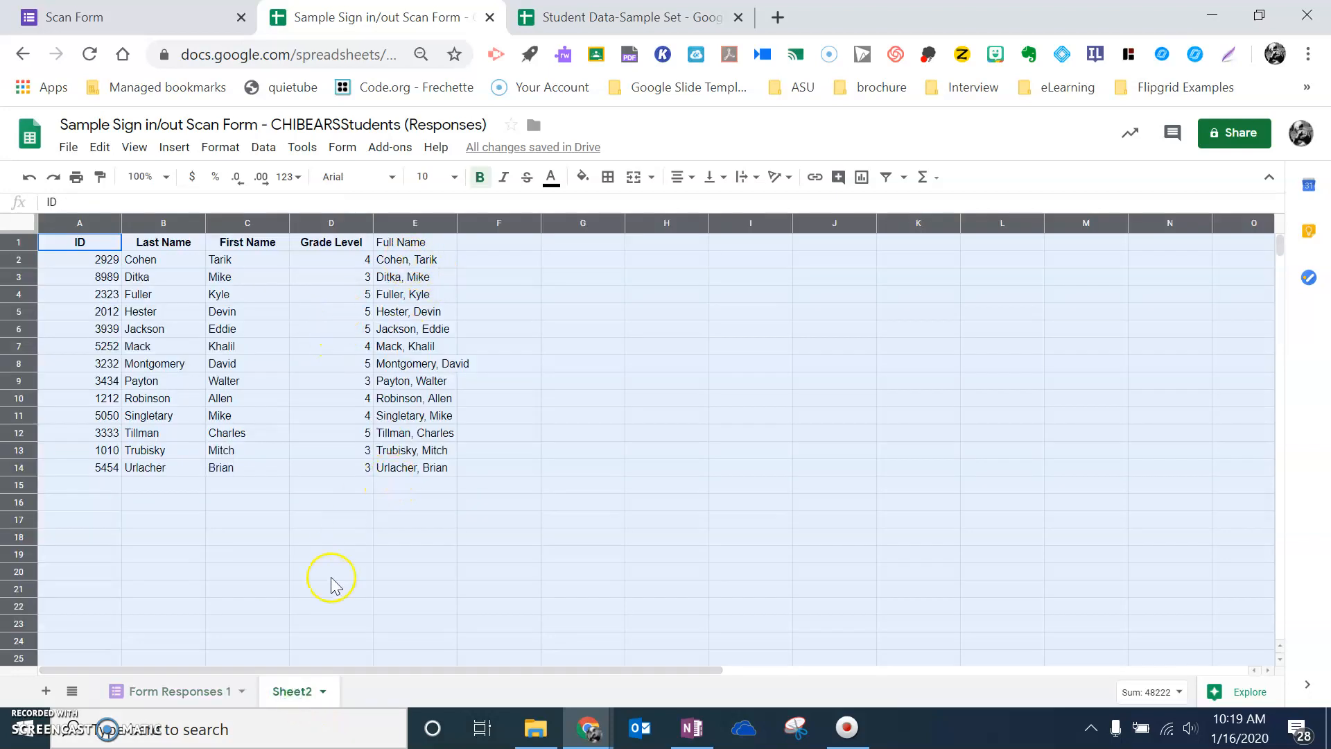
pyautogui.click(189, 693)
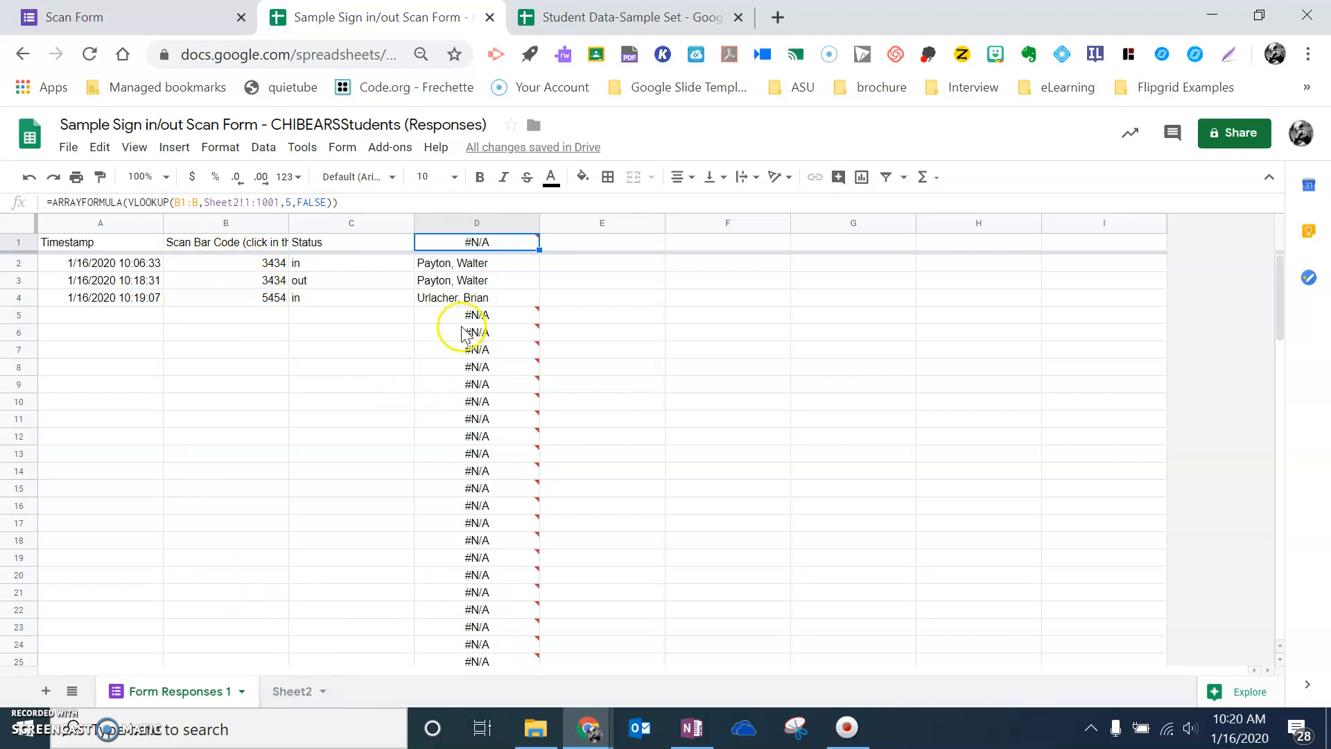
pyautogui.moveTo(441, 392)
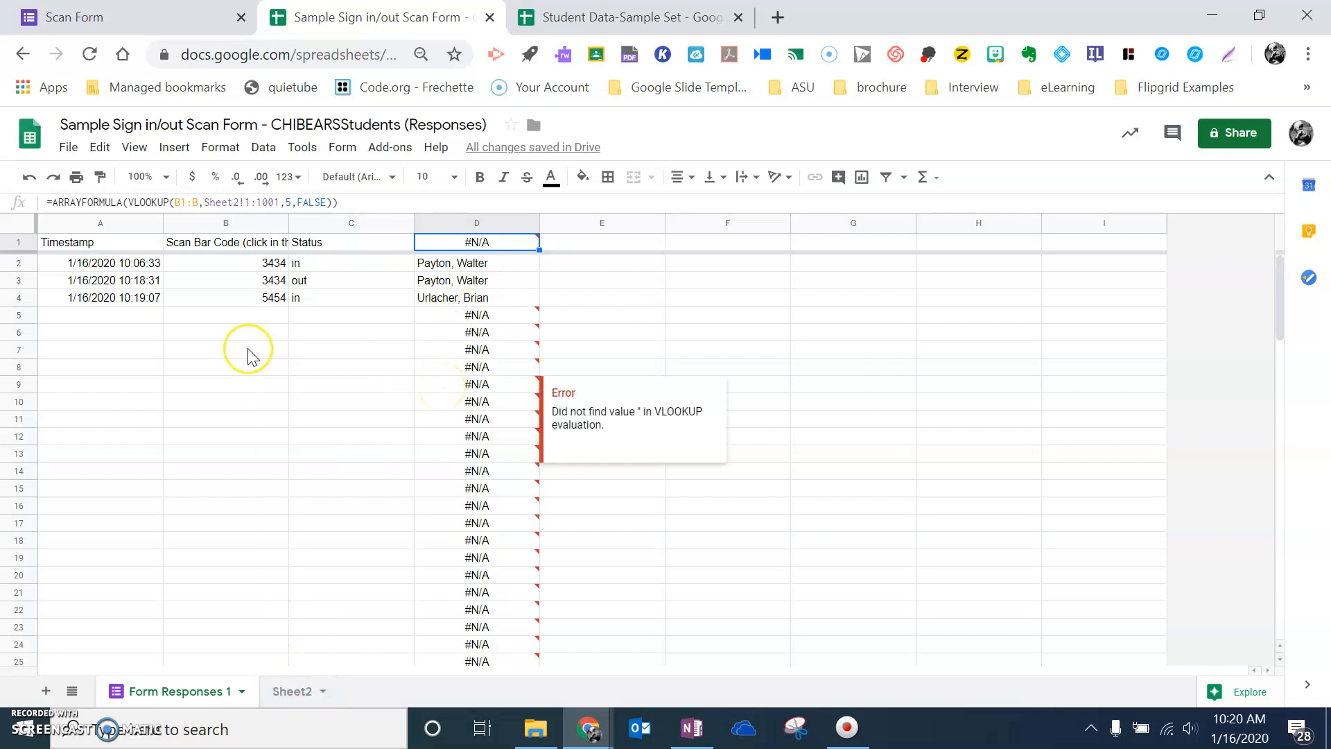